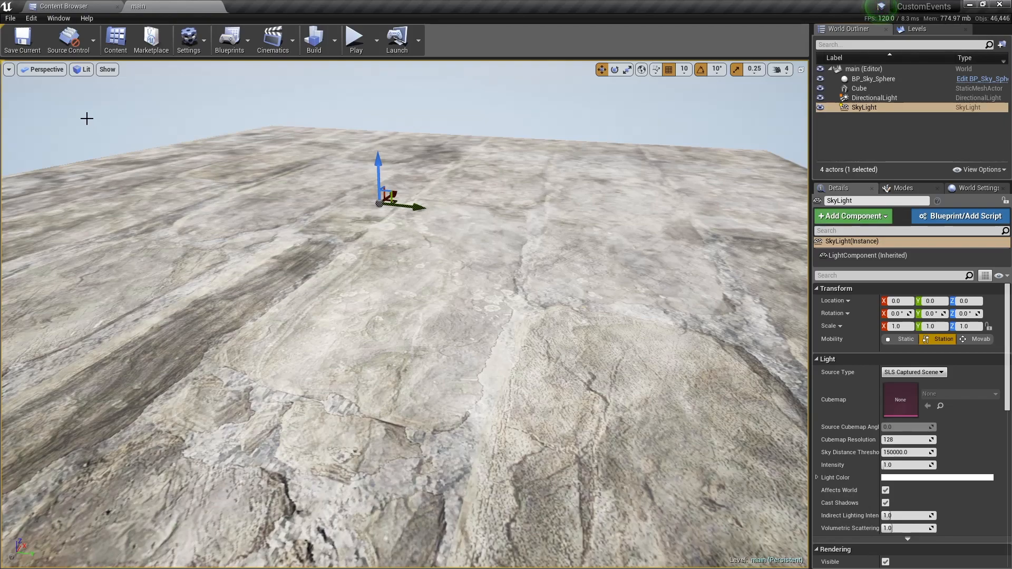
Enable the built-in Apex Destruction plugin and restart the editor.
click(29, 18)
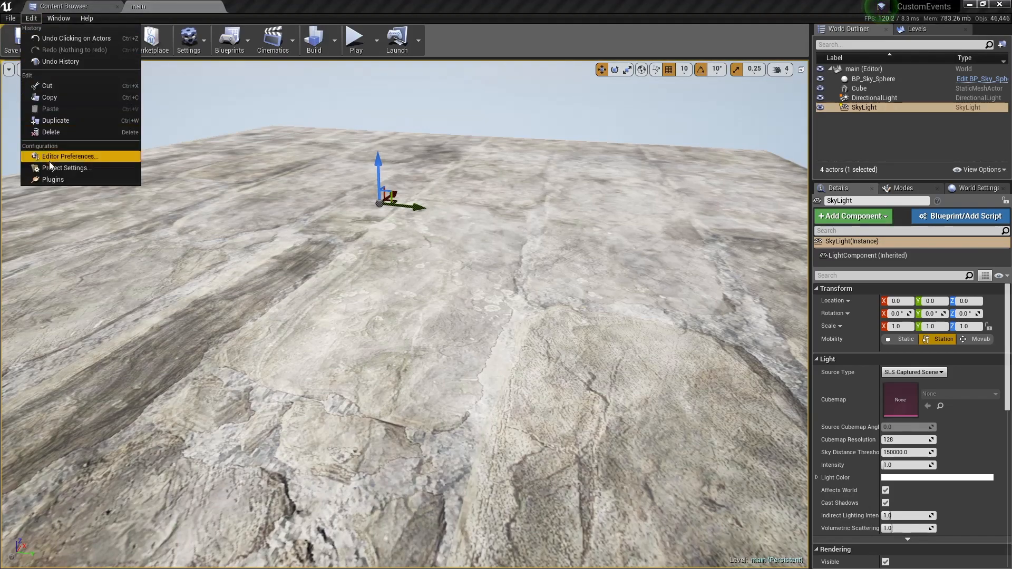
click(69, 180)
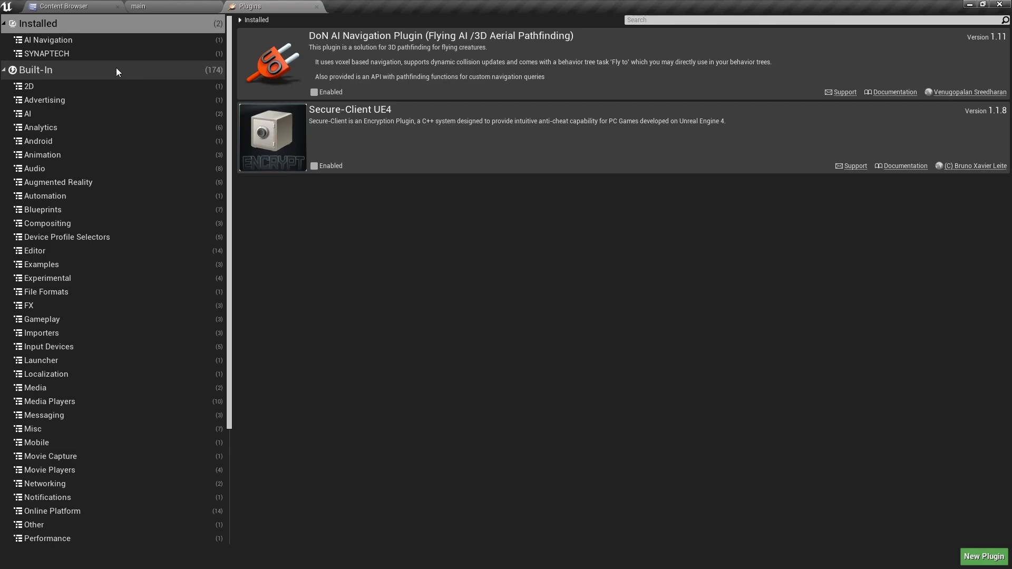
click(62, 68)
click(636, 20)
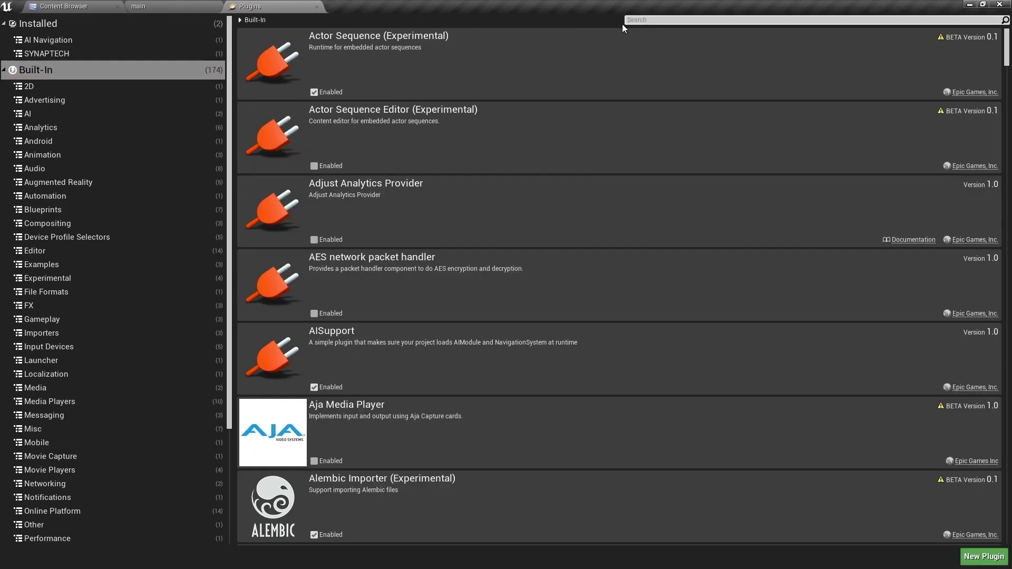
text(apex)
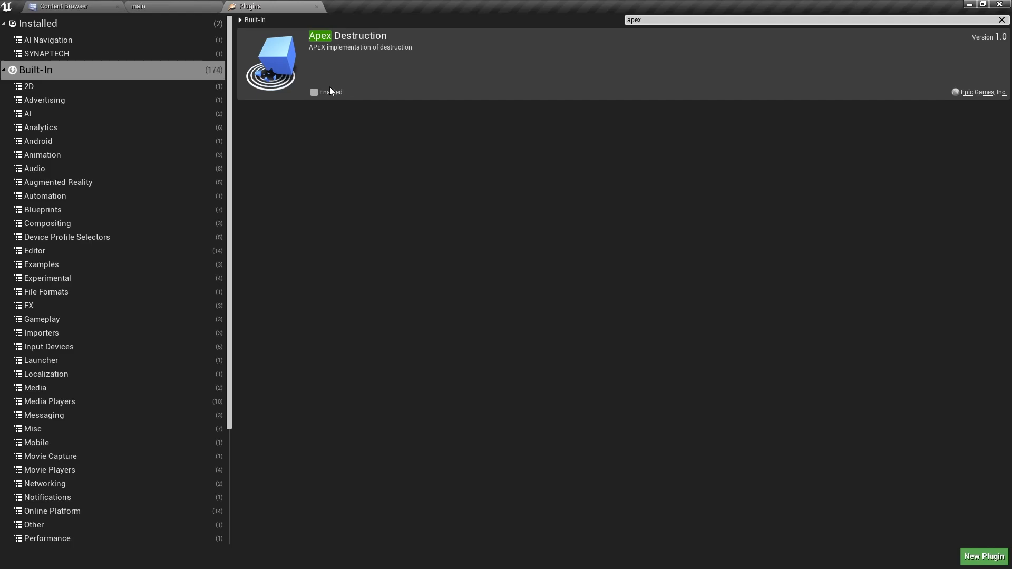
click(324, 91)
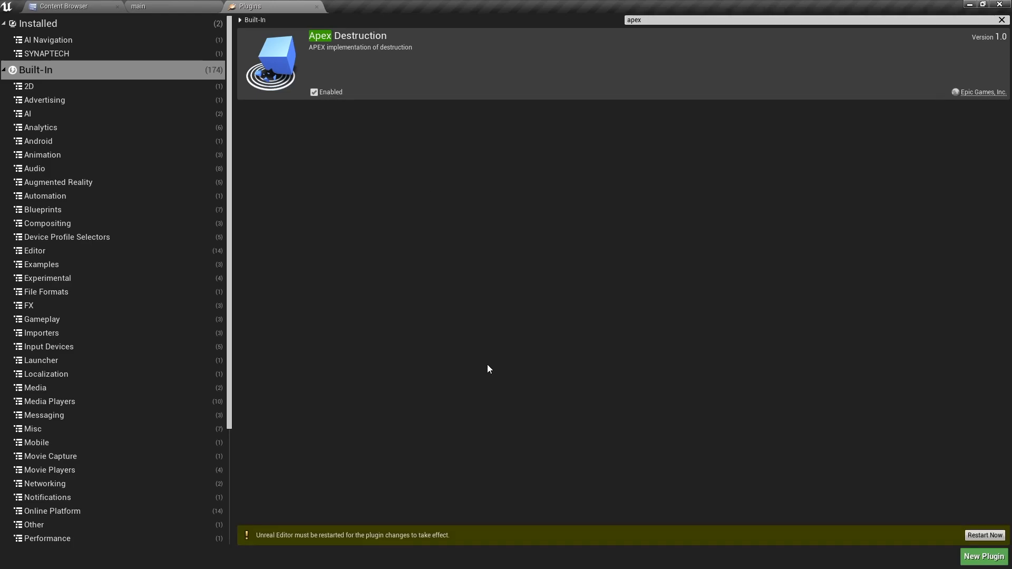
click(984, 535)
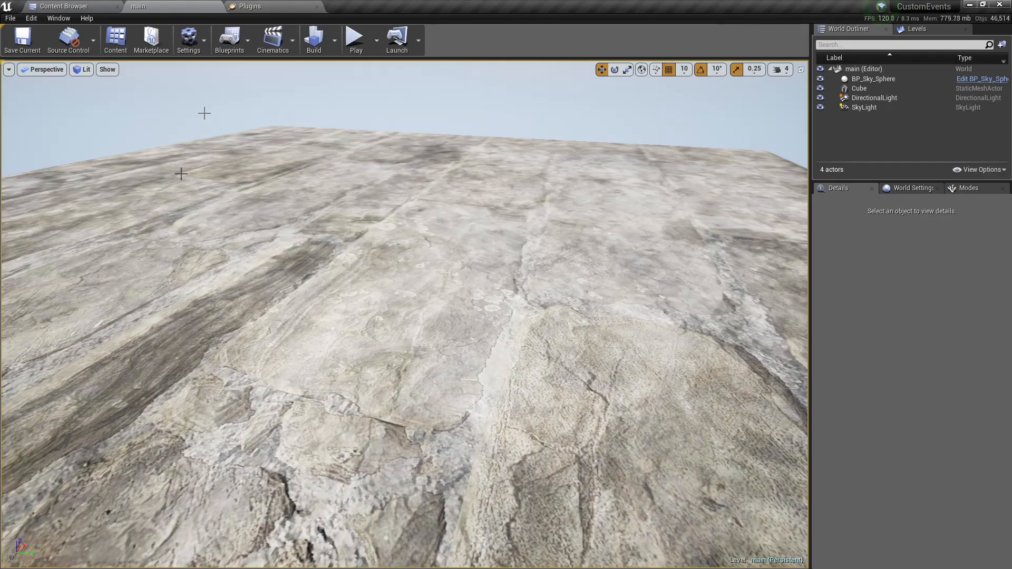
Create a destructible mesh from the heart1 static mesh in the Content folder.
click(116, 39)
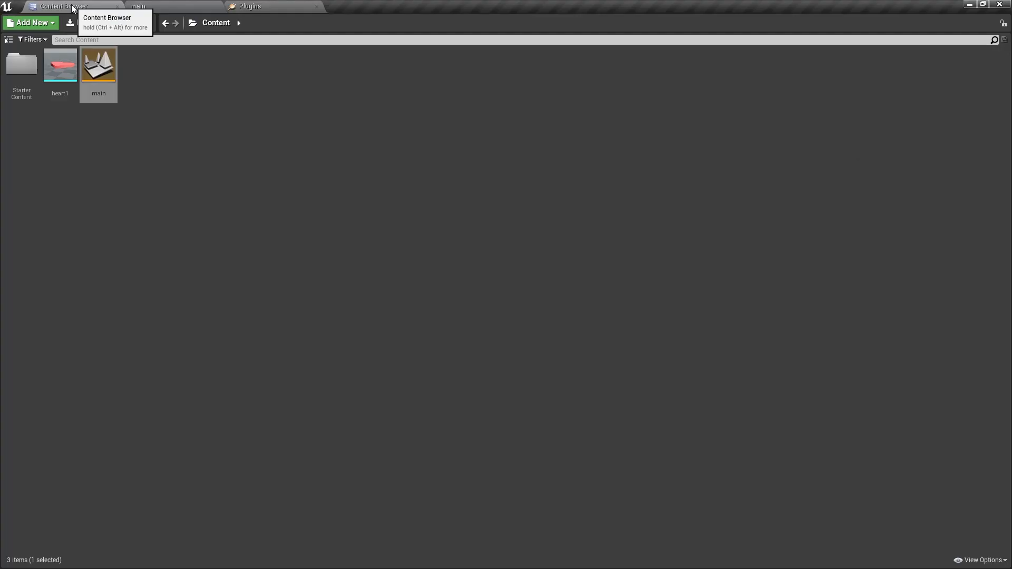
click(62, 85)
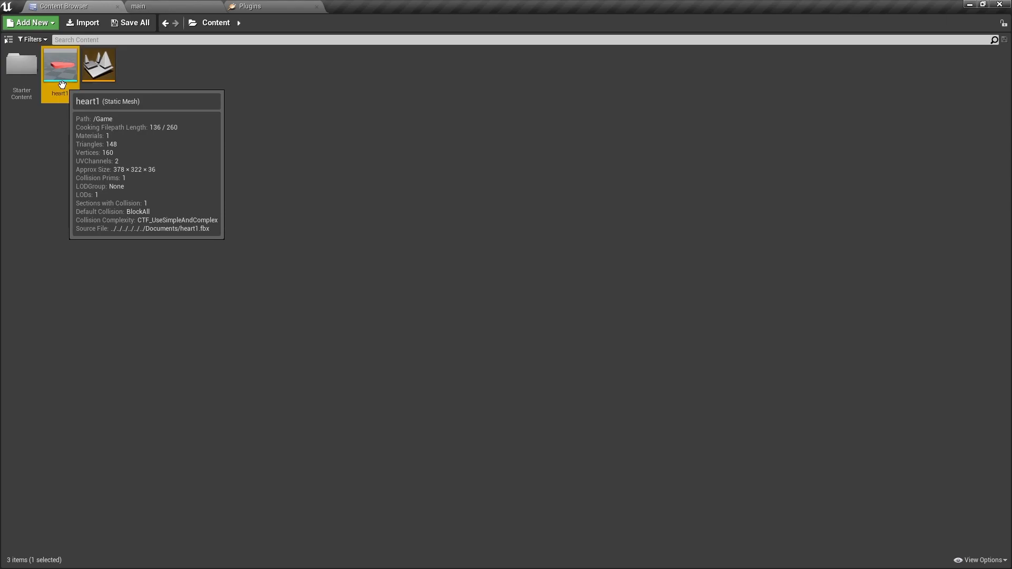
right_click(63, 87)
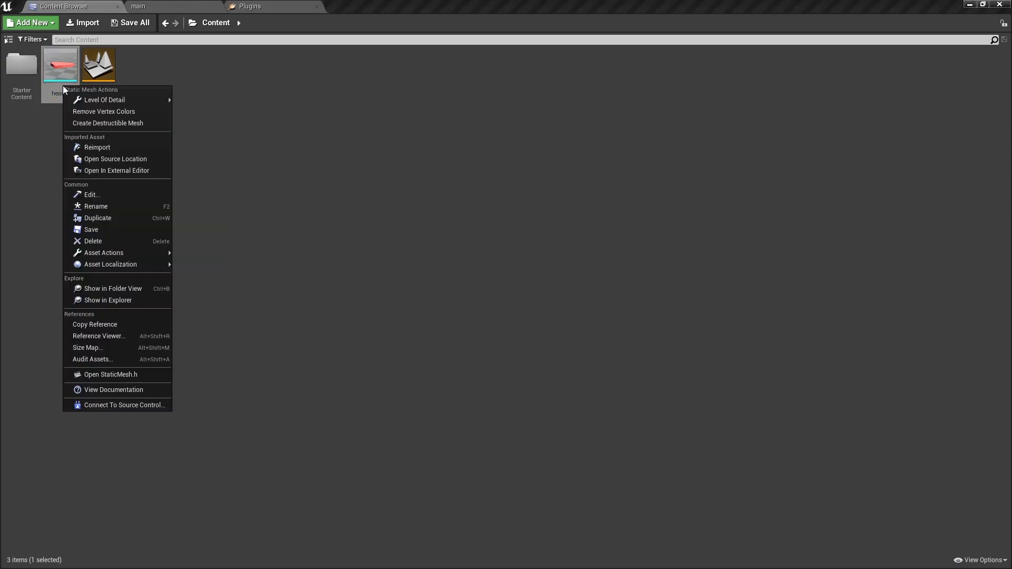
click(109, 124)
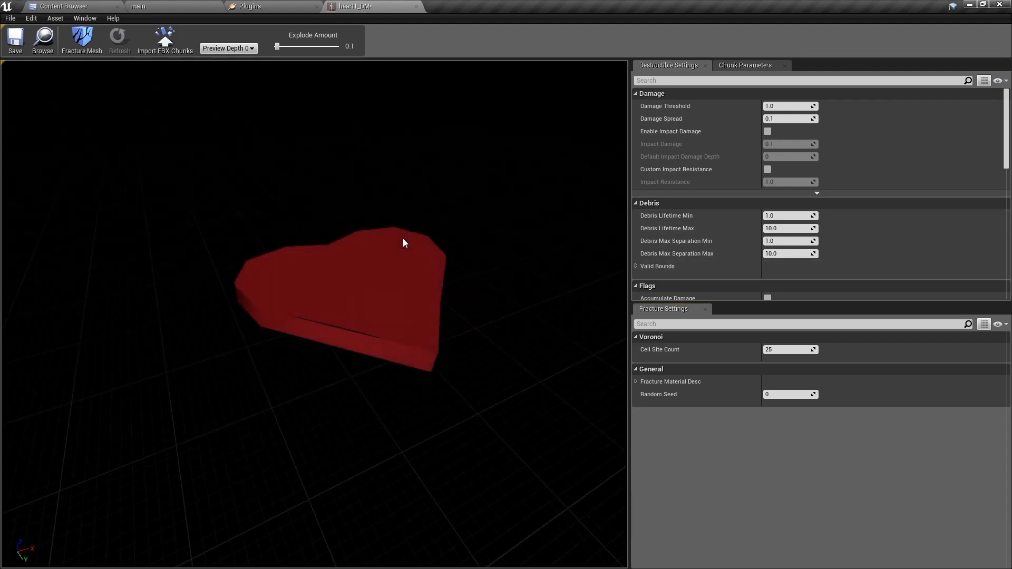
Fracture the heart mesh with the default cell site count, and refracture it with 400 cell sites.
click(79, 45)
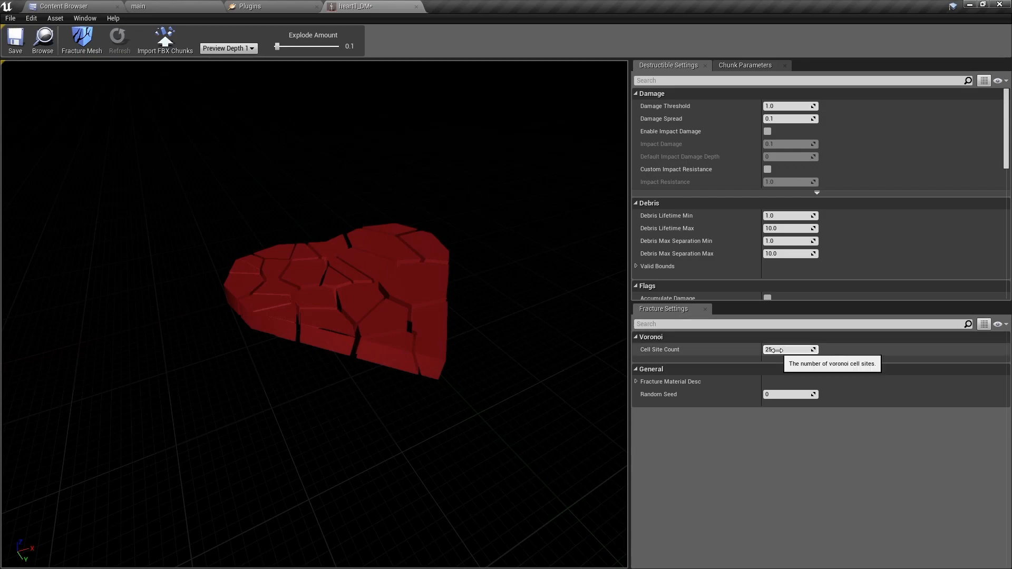
click(777, 350)
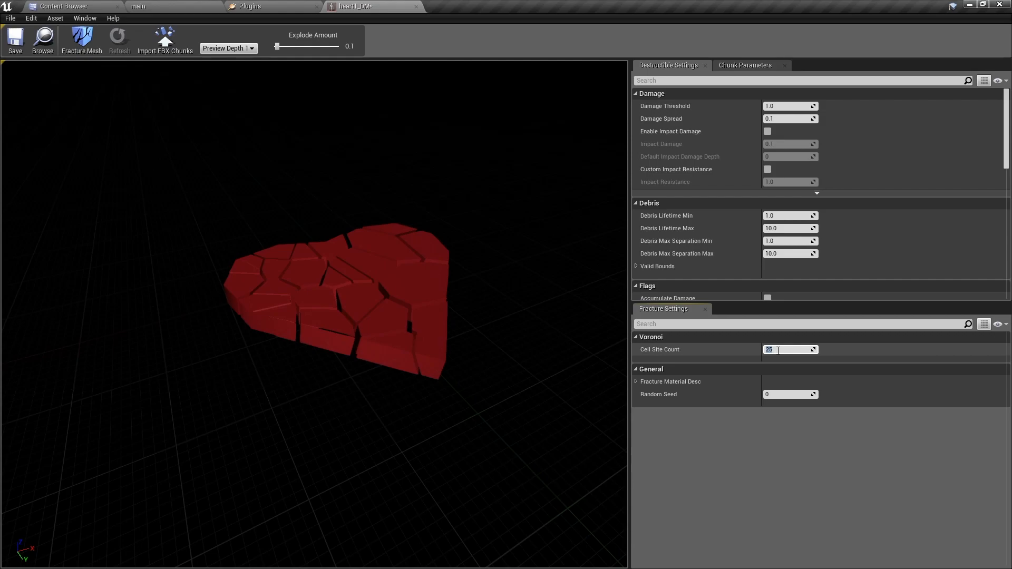
text(400)
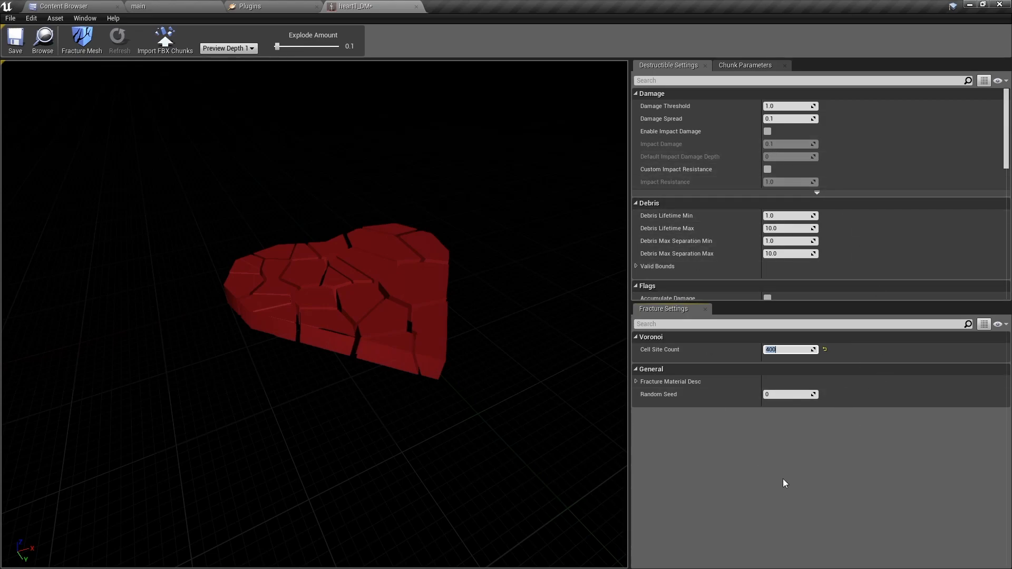
click(82, 51)
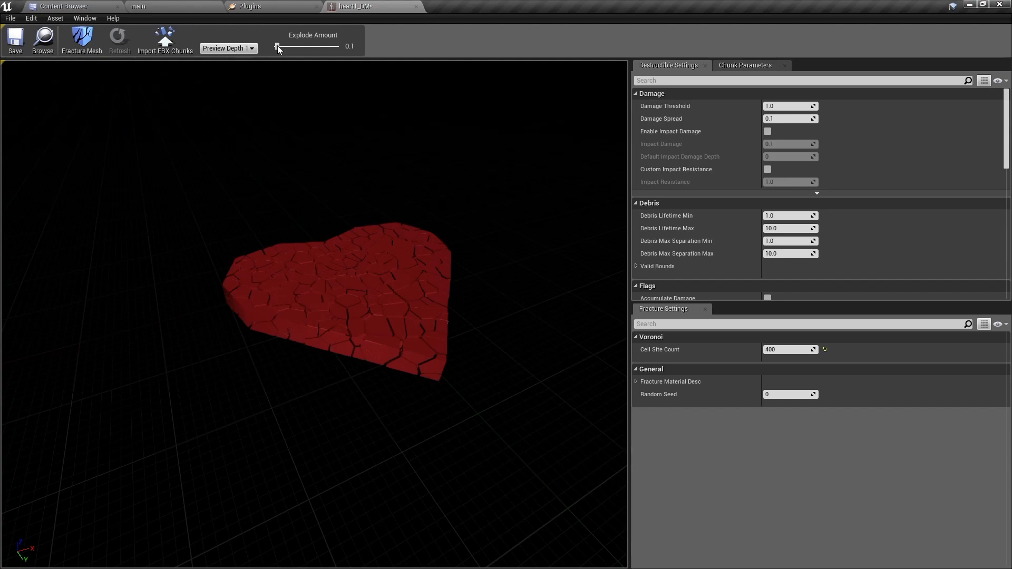
Set the preview explode amount to 0.8 and refracture the heart with a cell site count of 50.
mouse_move(277, 45)
mouse_down()
mouse_move(299, 47)
mouse_move(286, 47)
mouse_up()
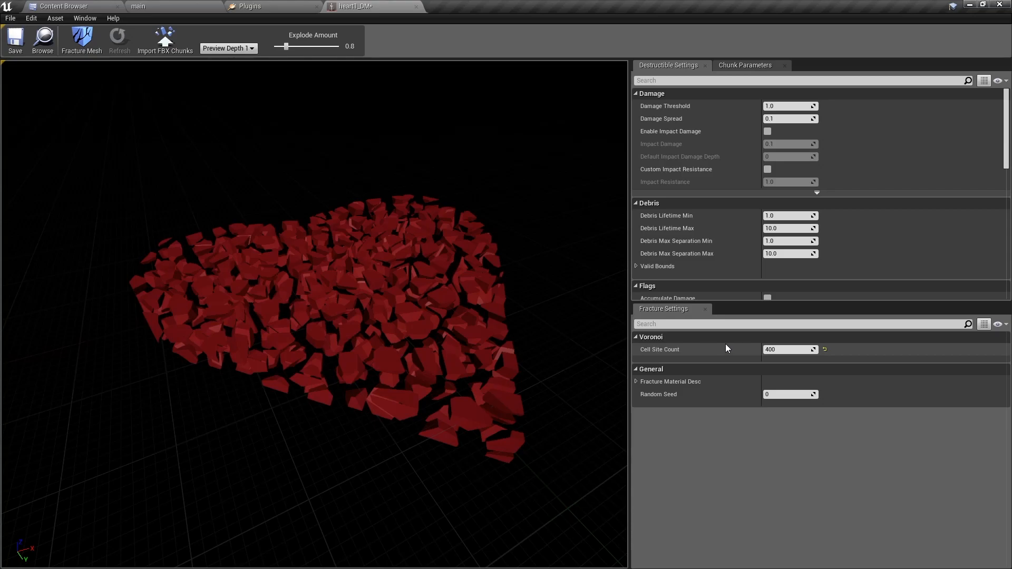
click(787, 349)
text(50)
key(Return)
click(82, 43)
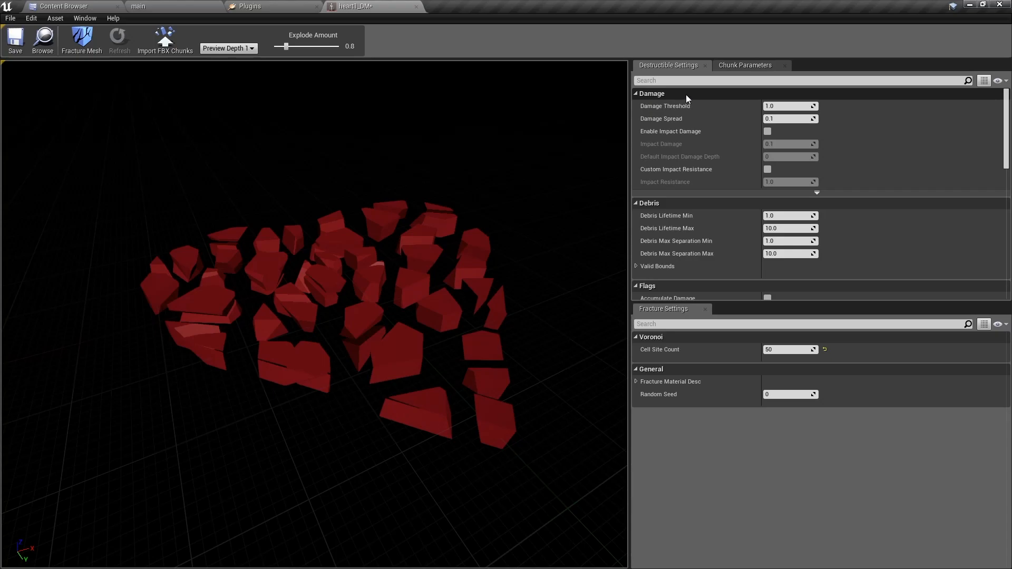
Enable impact damage on the destructible heart and place heart1_DM on the floor of the level.
click(768, 131)
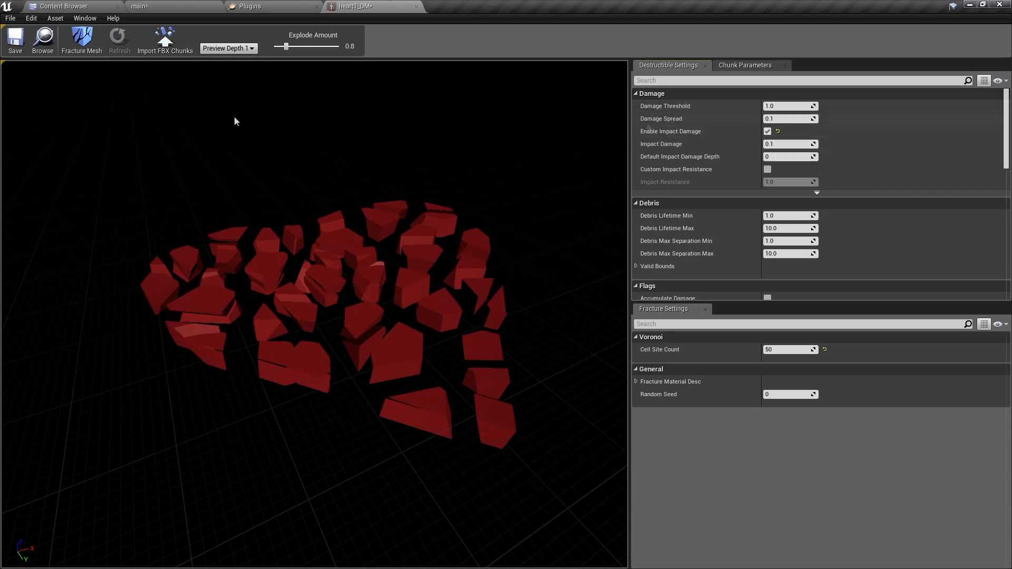
click(63, 6)
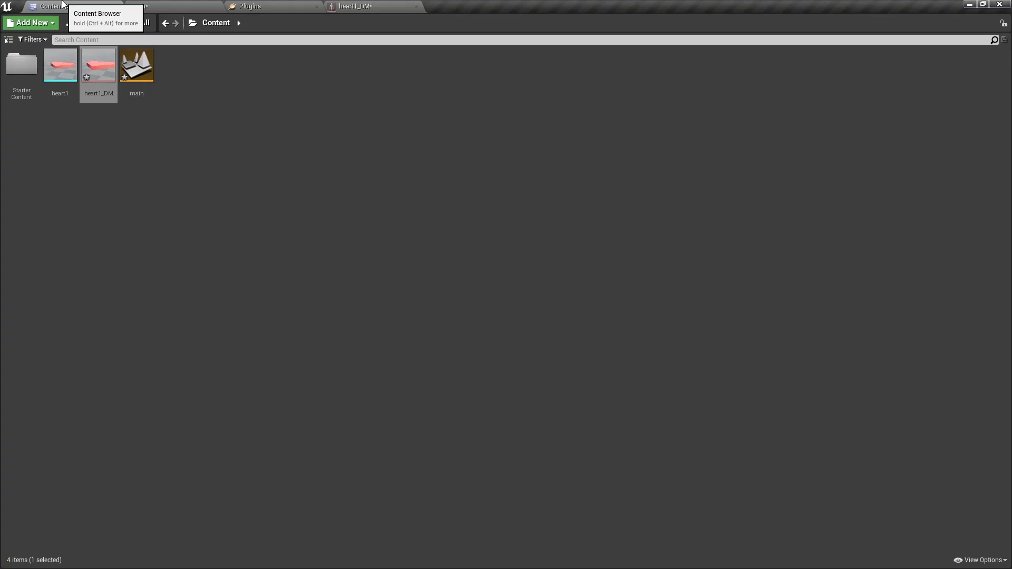
drag(103, 91, 456, 302)
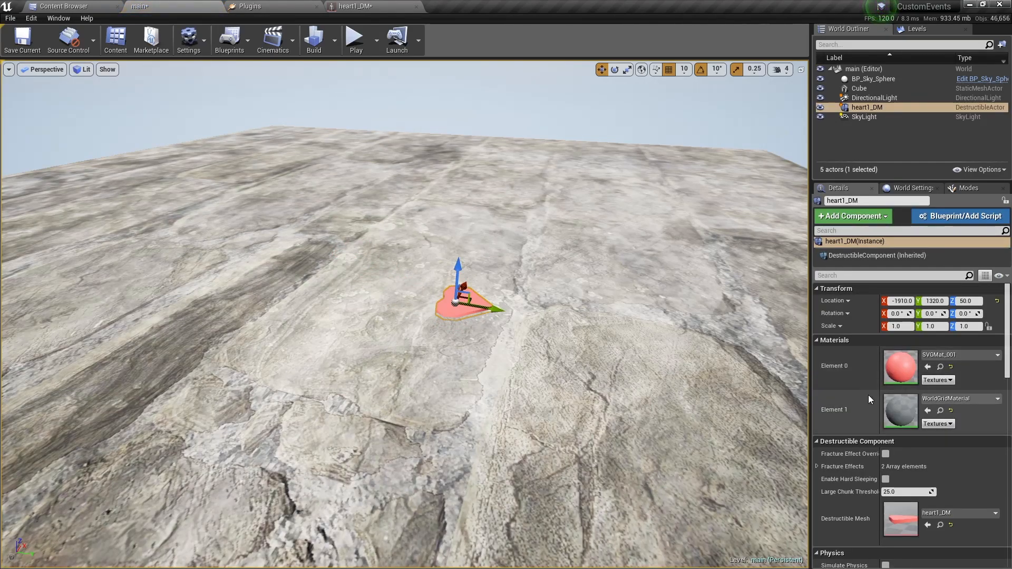
Turn on Simulate Physics for the heart1_DM actor in the level.
scroll(869, 396, down, 4)
scroll(868, 397, down, 3)
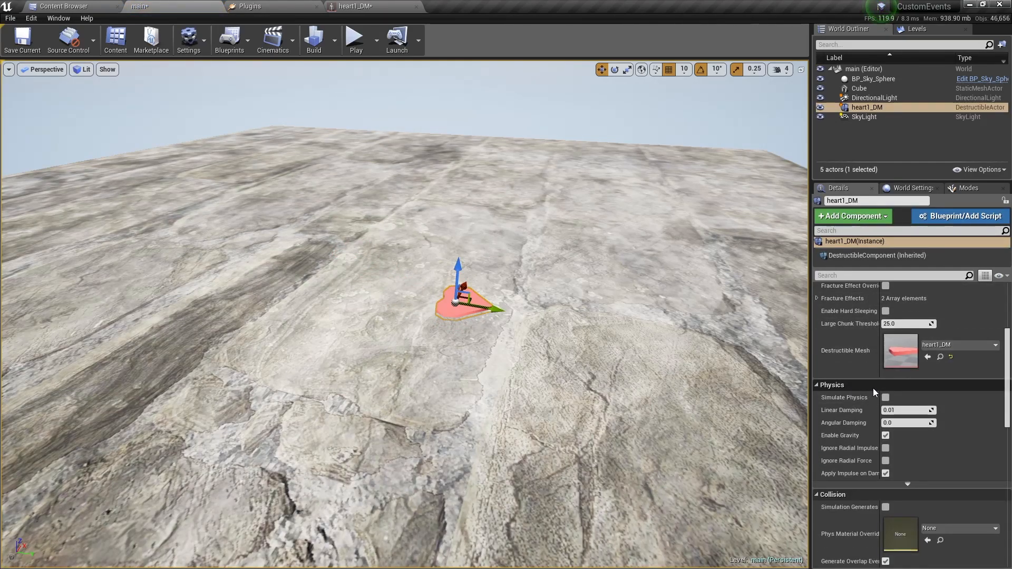
click(885, 397)
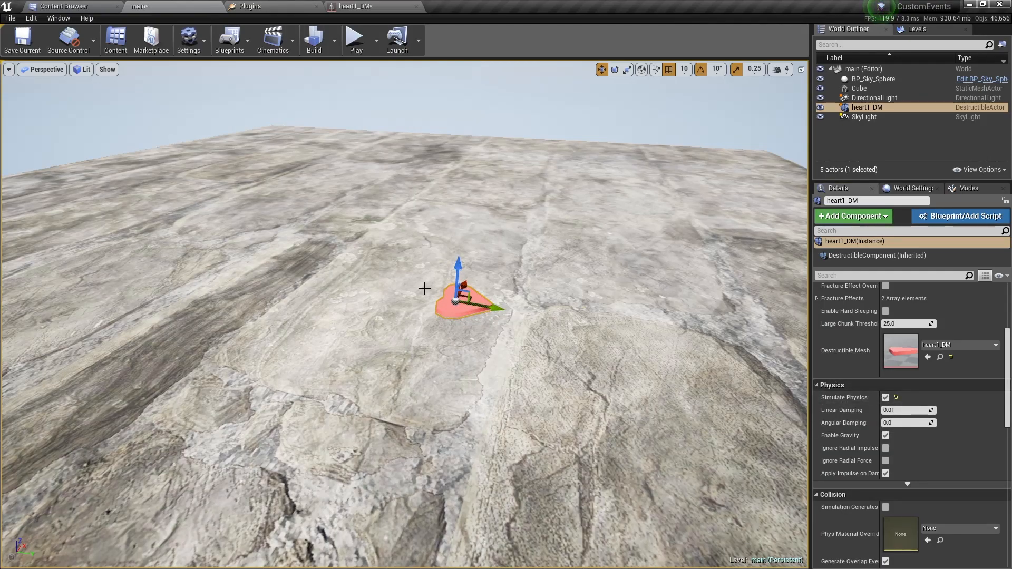
Raise the heart above the floor and play the level briefly to test its fall.
drag(444, 277, 448, 106)
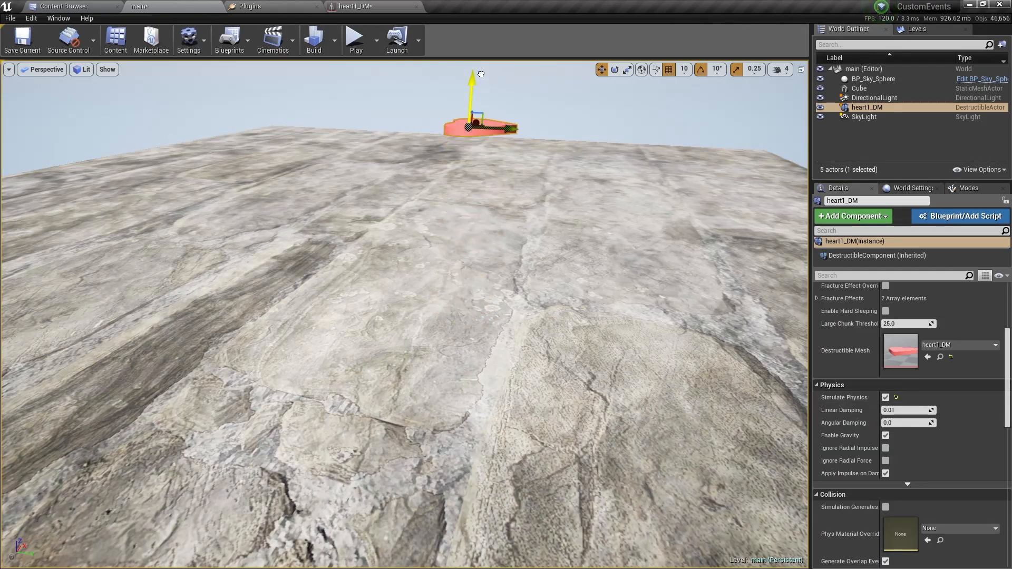
click(352, 45)
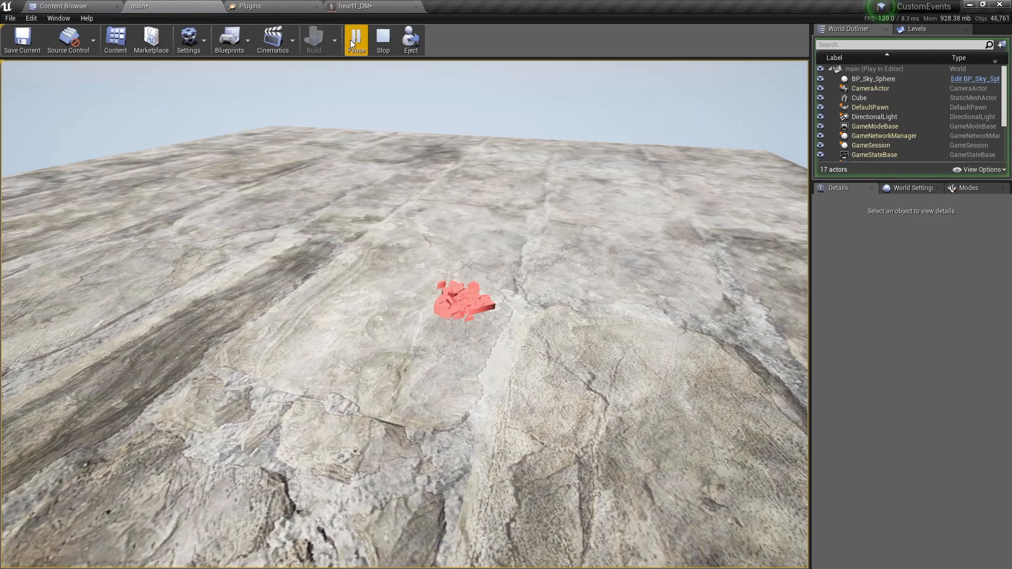
click(383, 40)
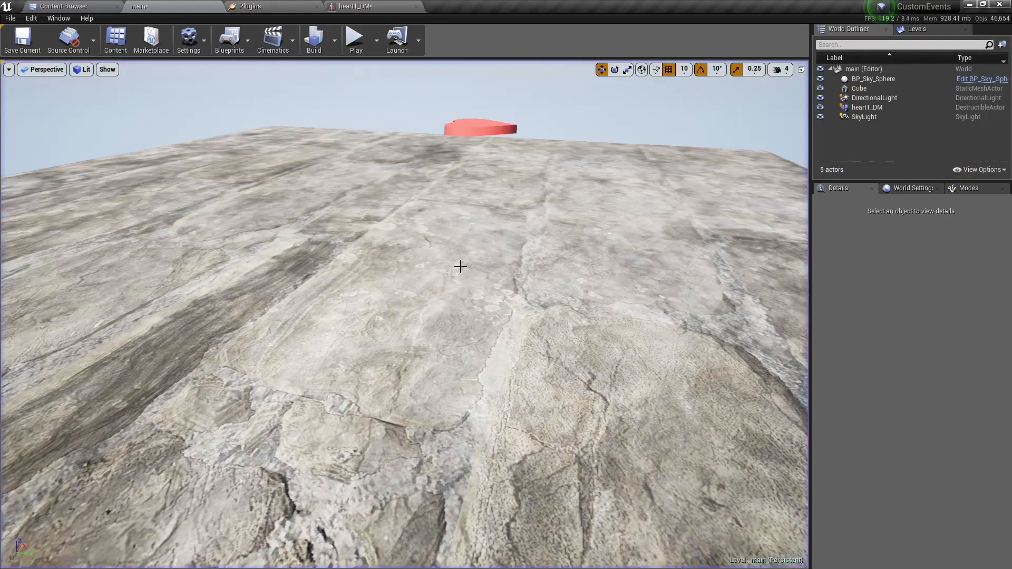
Raise the heart higher and tilt it, and play-test its fall onto the floor again.
scroll(461, 266, down, 5)
click(445, 220)
drag(442, 181, 443, 56)
scroll(440, 216, down, 2)
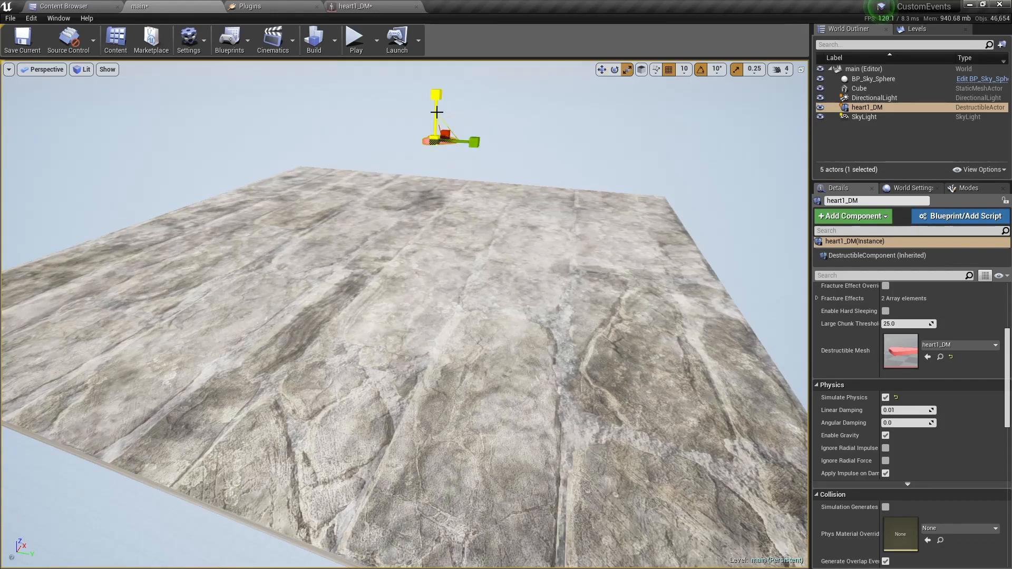
key(e)
drag(429, 95, 468, 109)
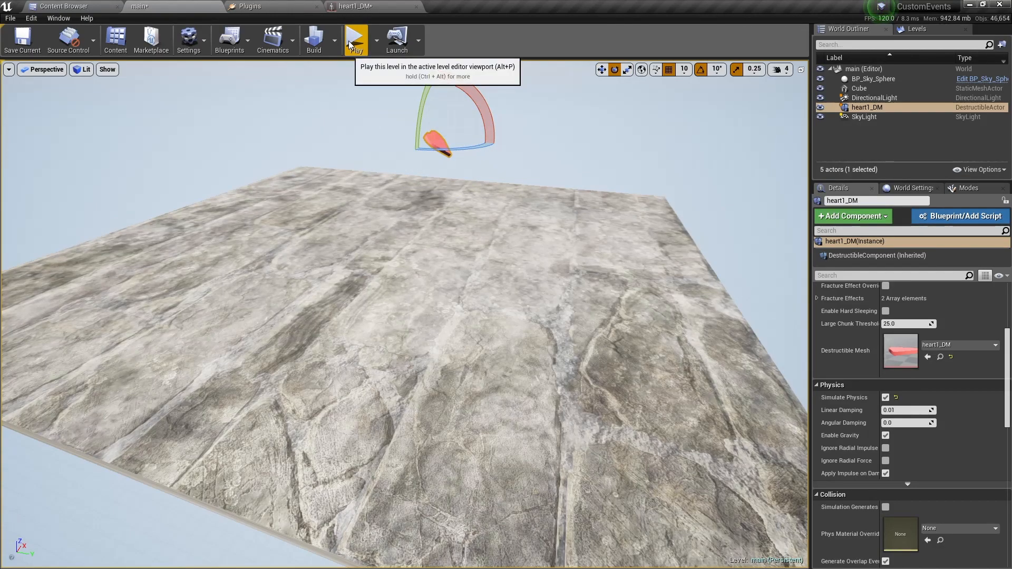
click(353, 43)
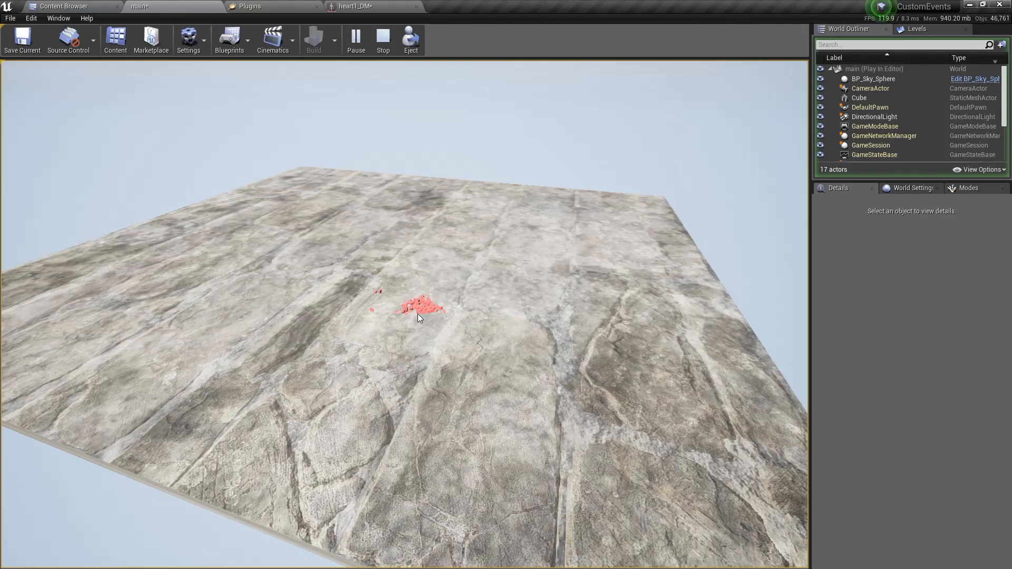
key(Escape)
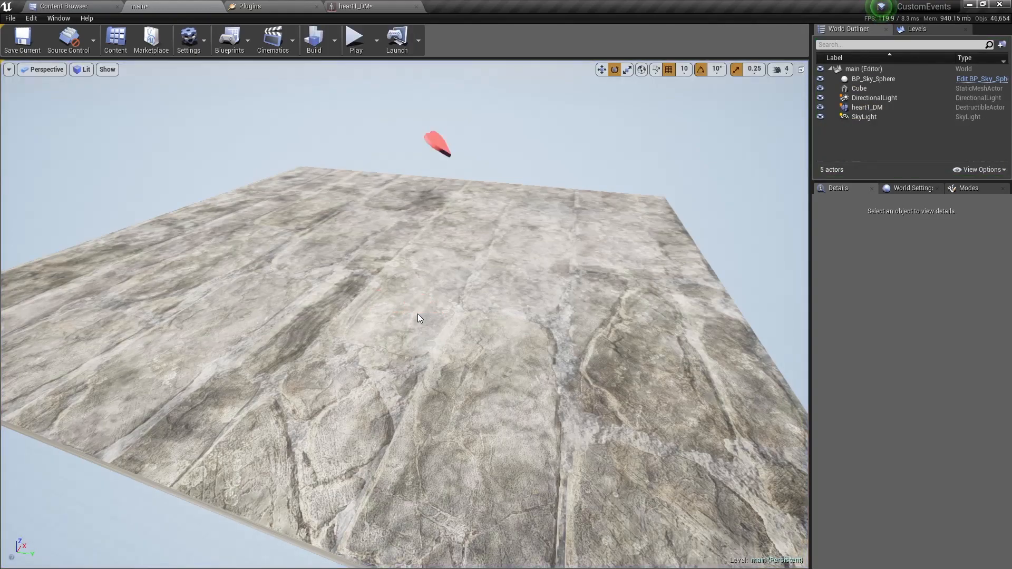
Disable impact damage in the heart1_DM destructible settings and return to the main level.
click(355, 7)
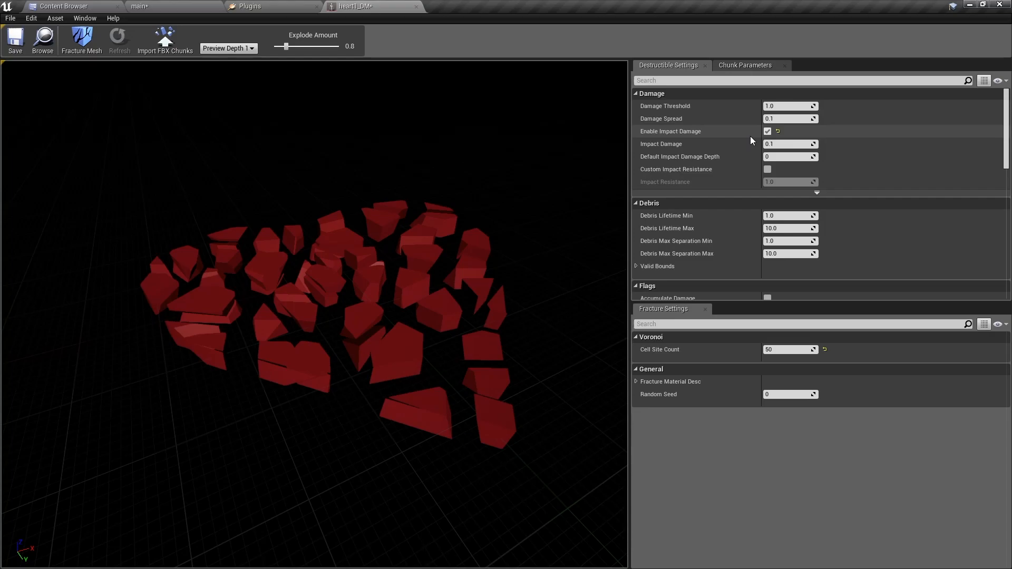
click(767, 131)
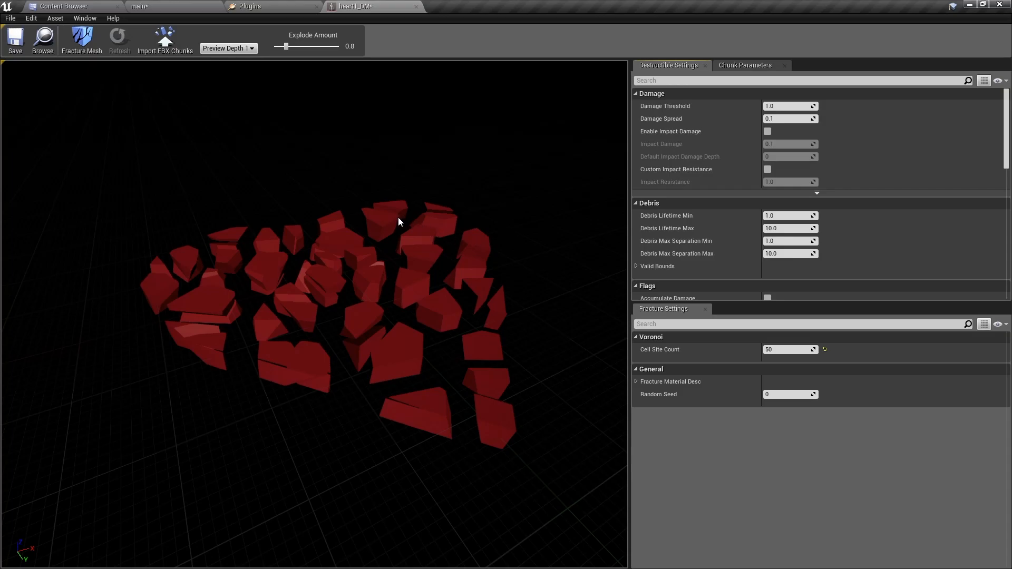
click(169, 6)
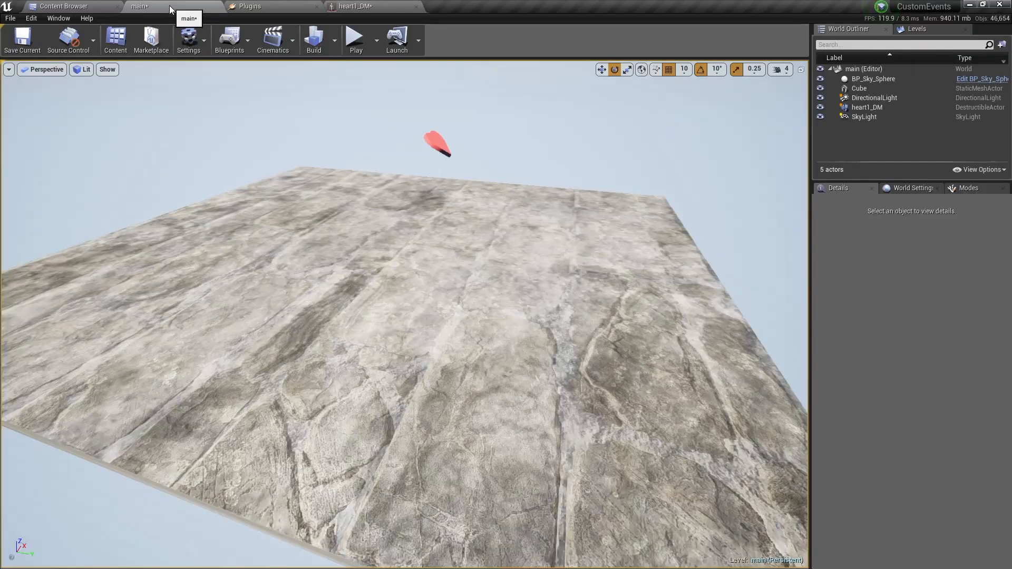
Convert the heart actor in the level into a Blueprint named heart1_DM_Blueprint in the Content folder.
click(433, 141)
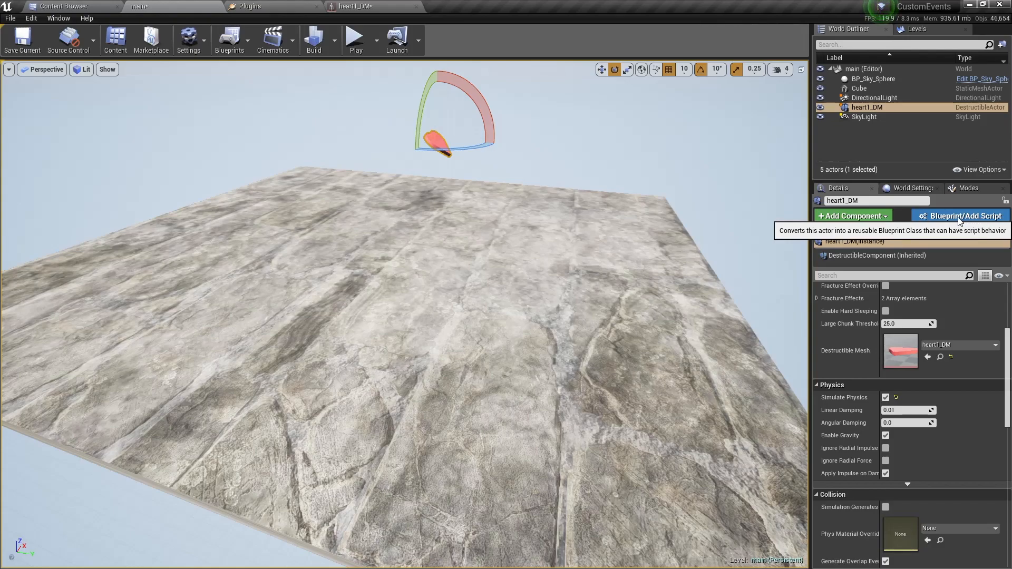
click(979, 220)
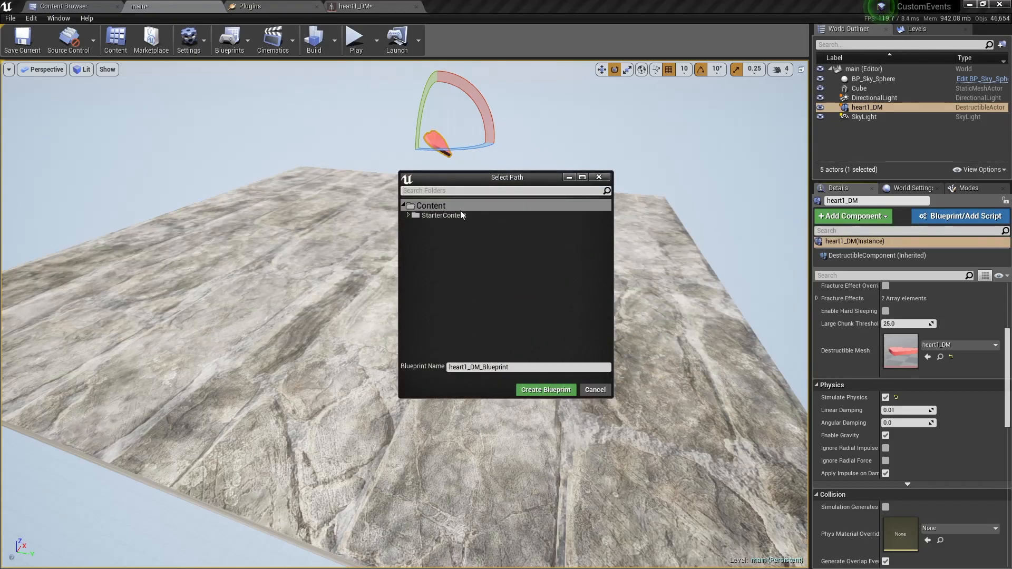
click(545, 391)
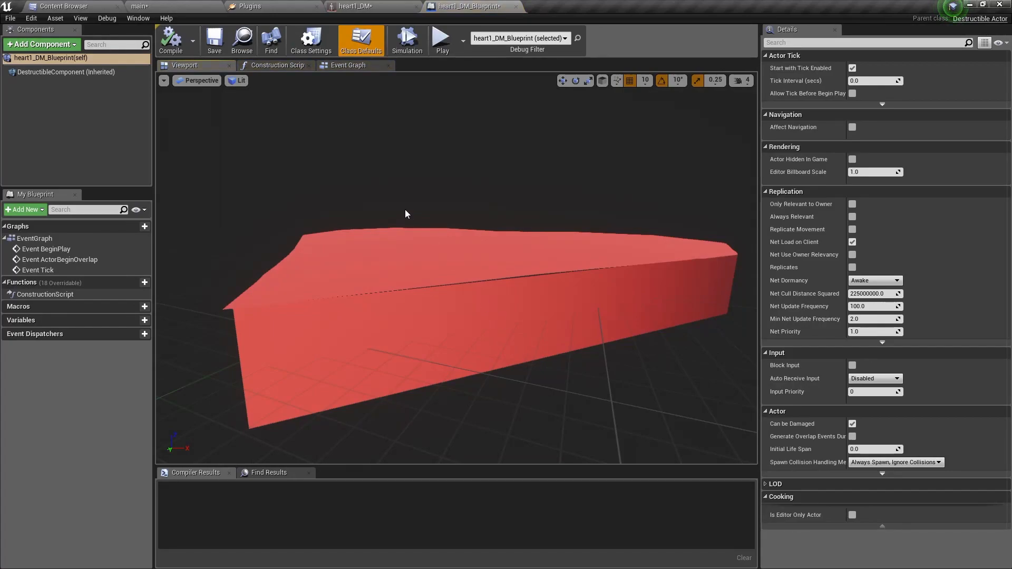
right_drag(389, 195, 394, 229)
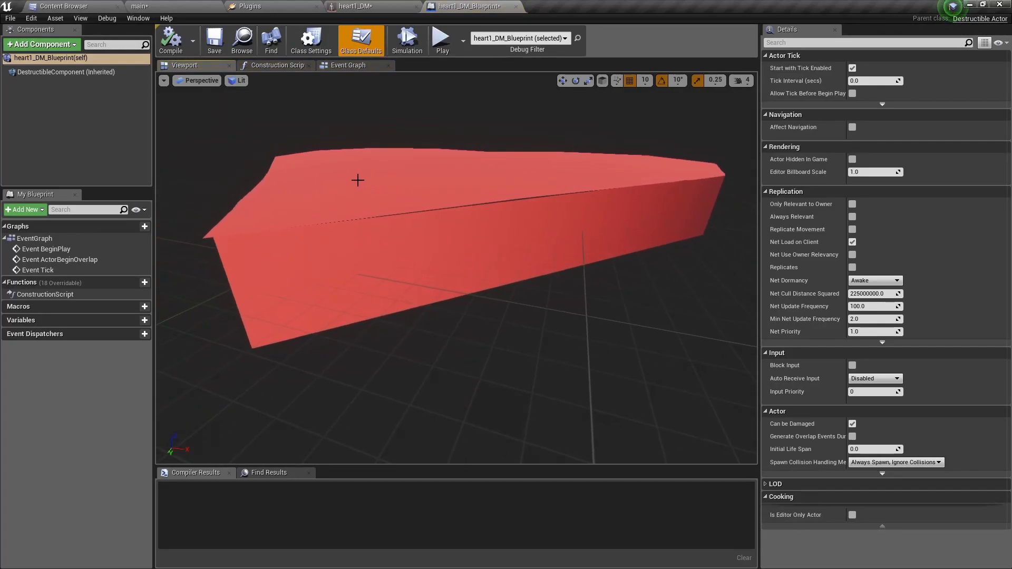
Add a Radial Force component to the heart1_DM_Blueprint.
scroll(357, 179, down, 5)
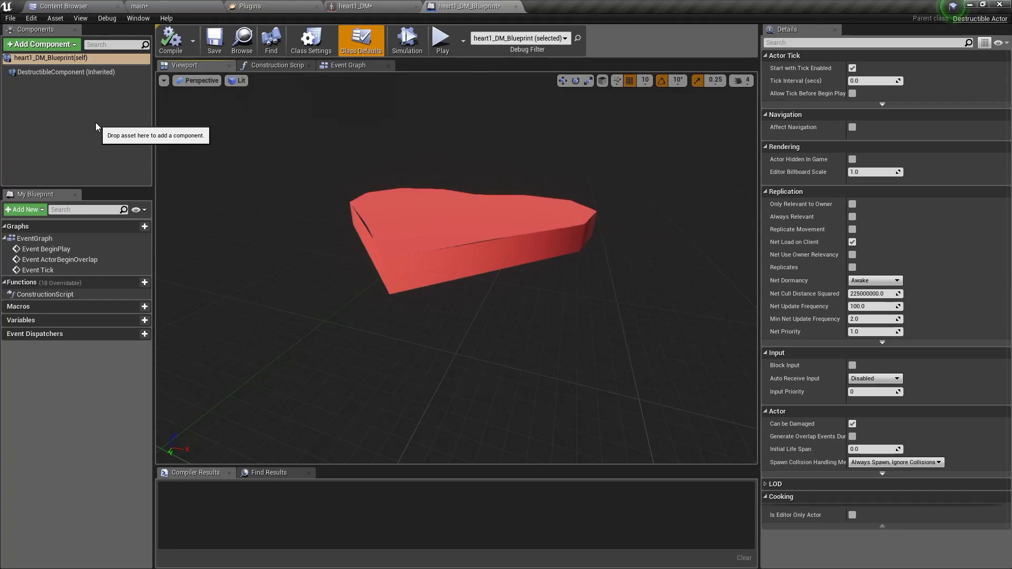
click(55, 44)
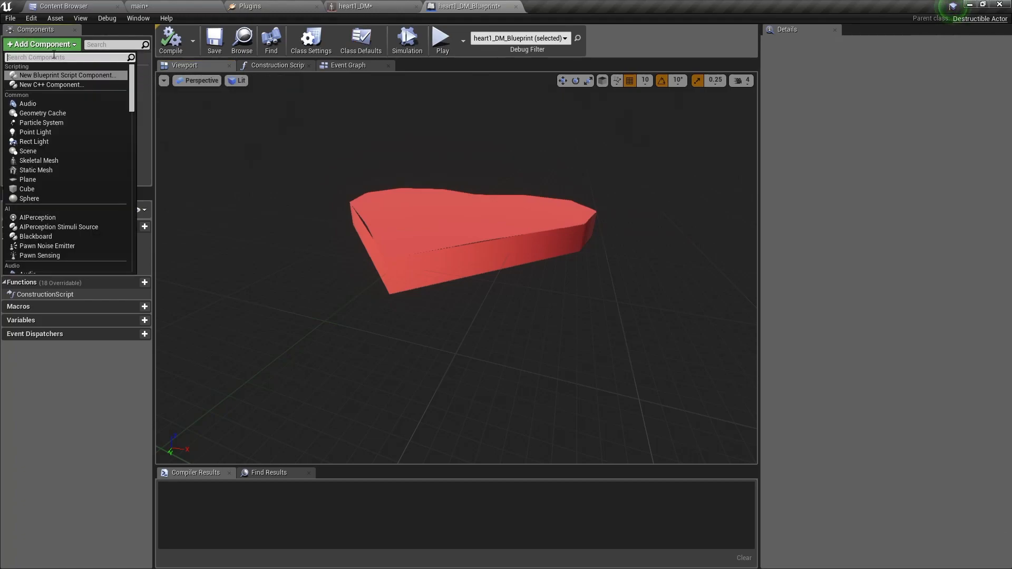
text(for)
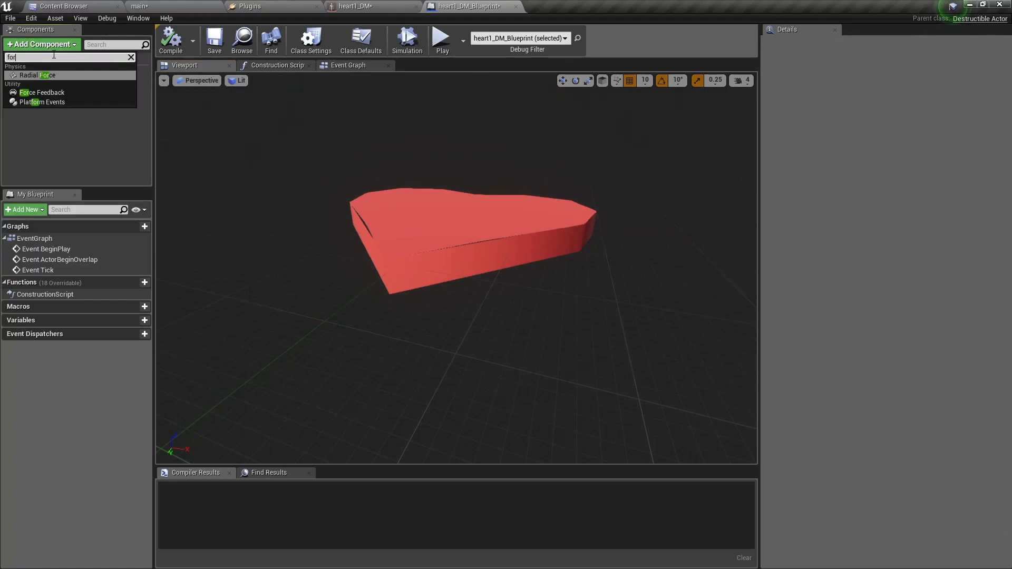
click(61, 74)
click(57, 99)
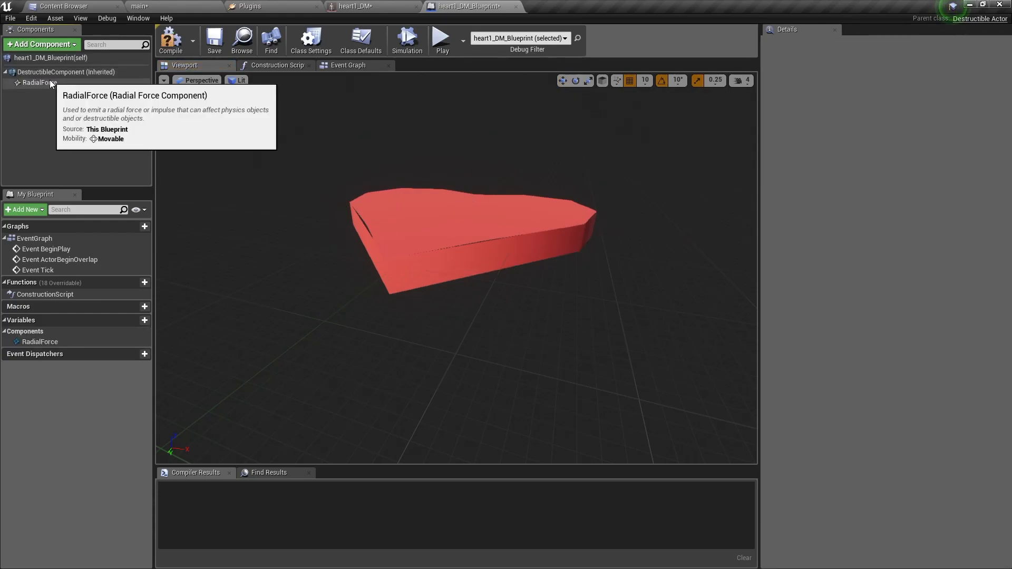
Set the RadialForce component's radius to 300.
click(49, 82)
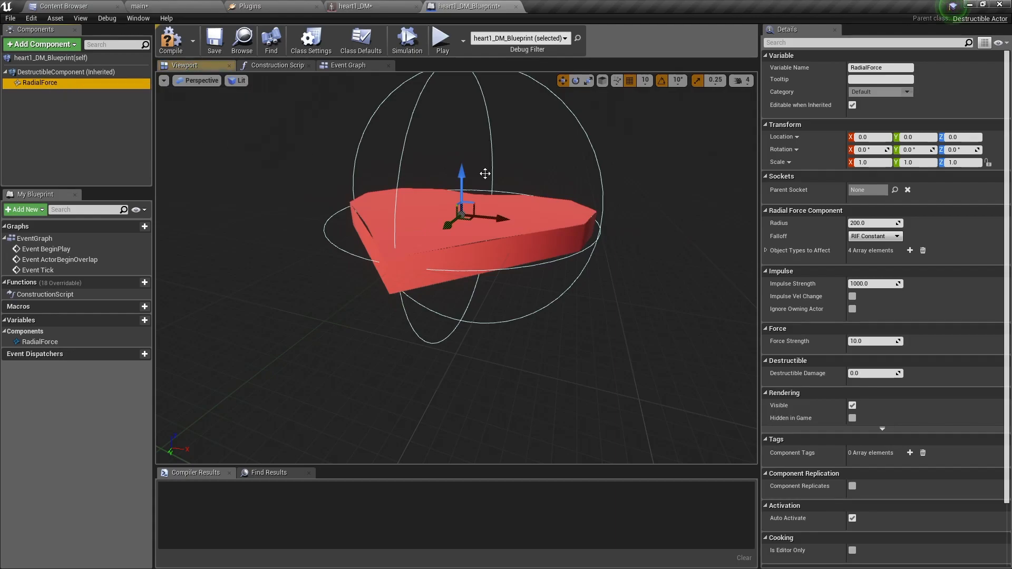
click(869, 223)
text(300)
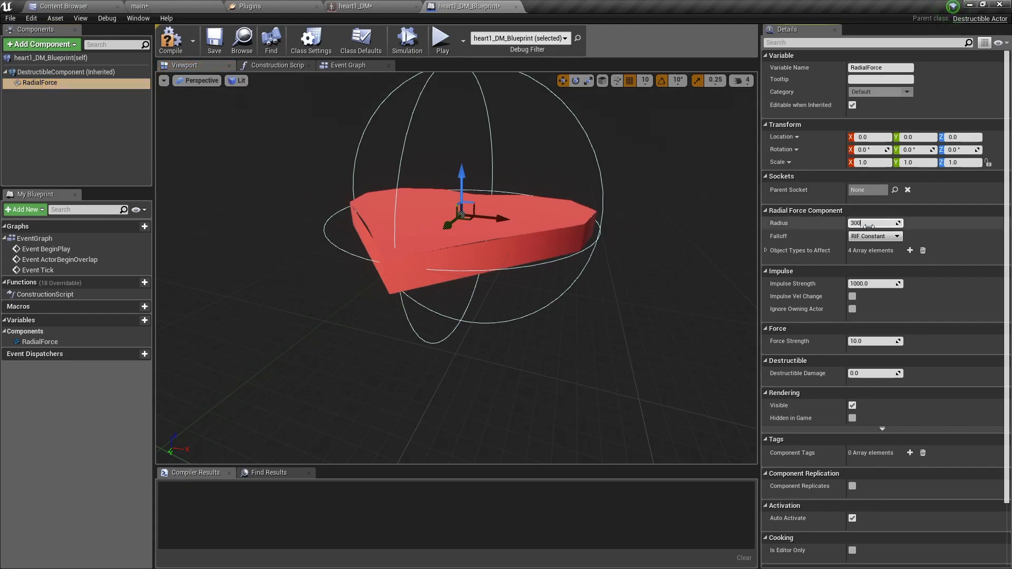
key(Return)
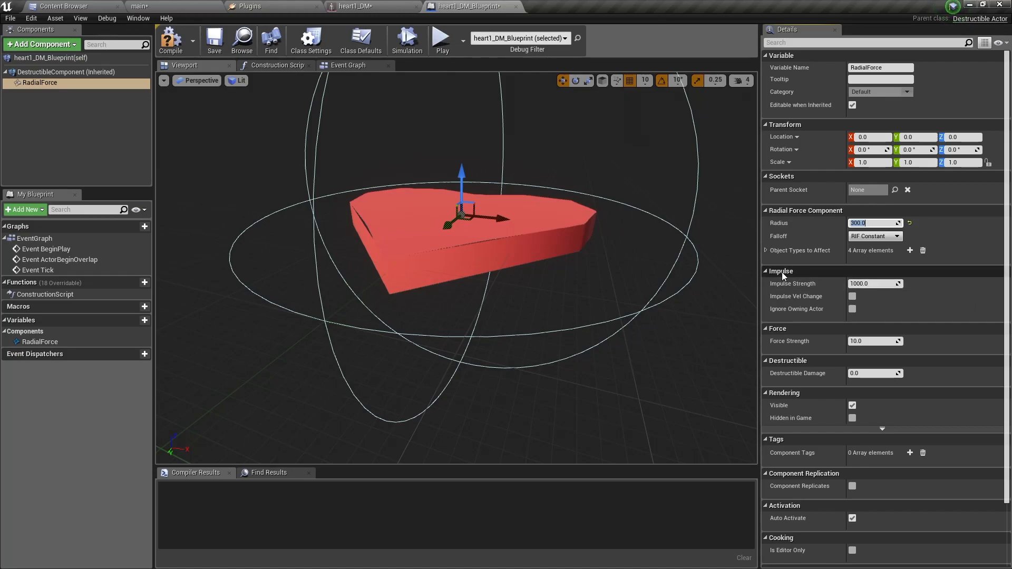
Set the RadialForce component's impulse strength to 3000 and its force strength to 15.
click(871, 285)
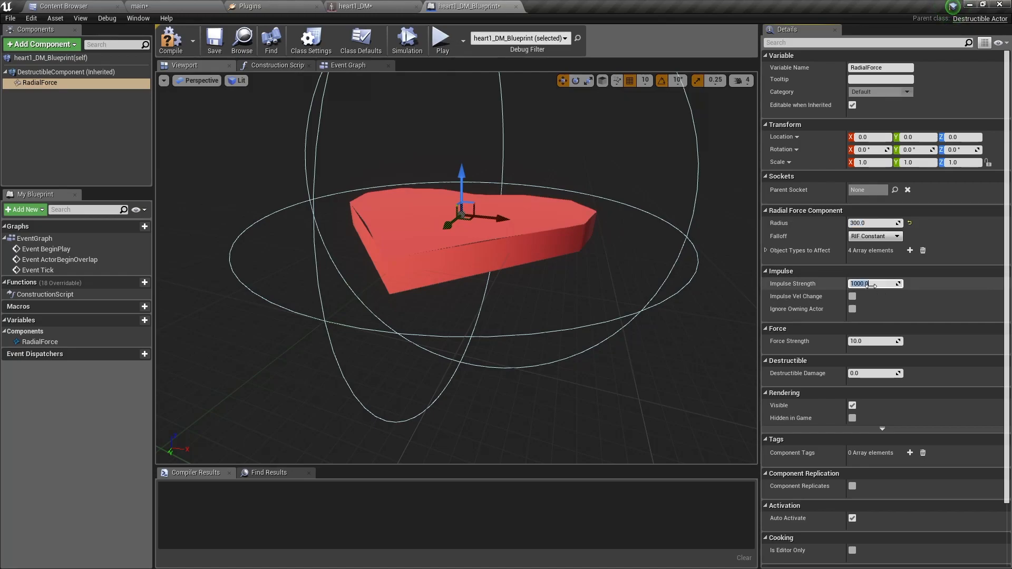
text(3000)
key(Return)
scroll(872, 286, down, 3)
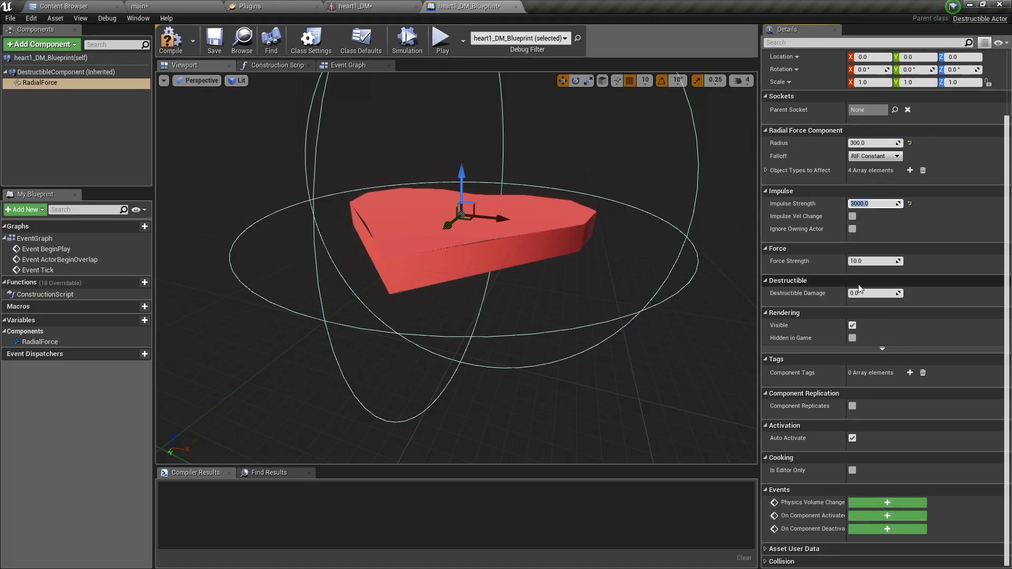
click(865, 262)
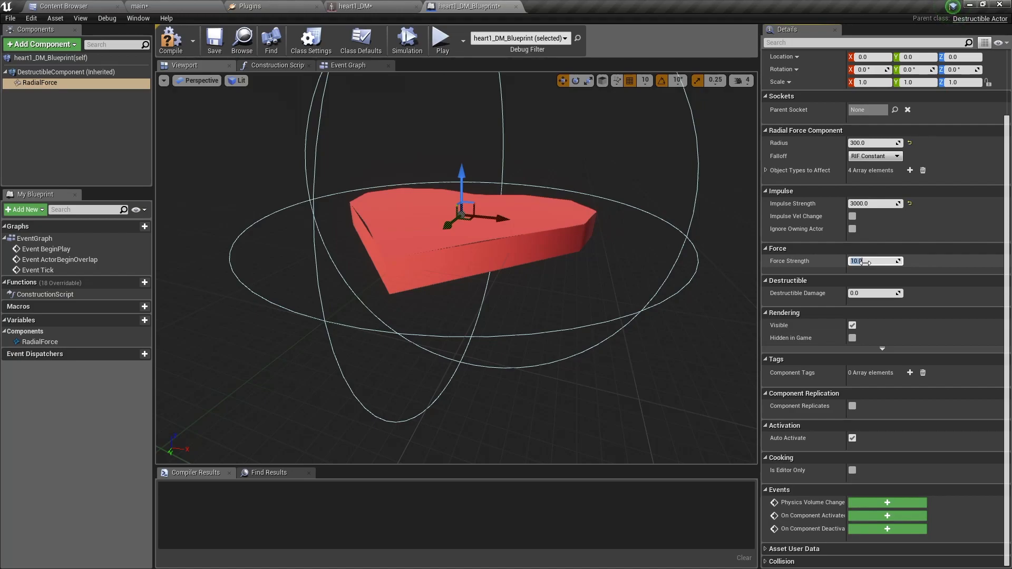
text(15)
key(Return)
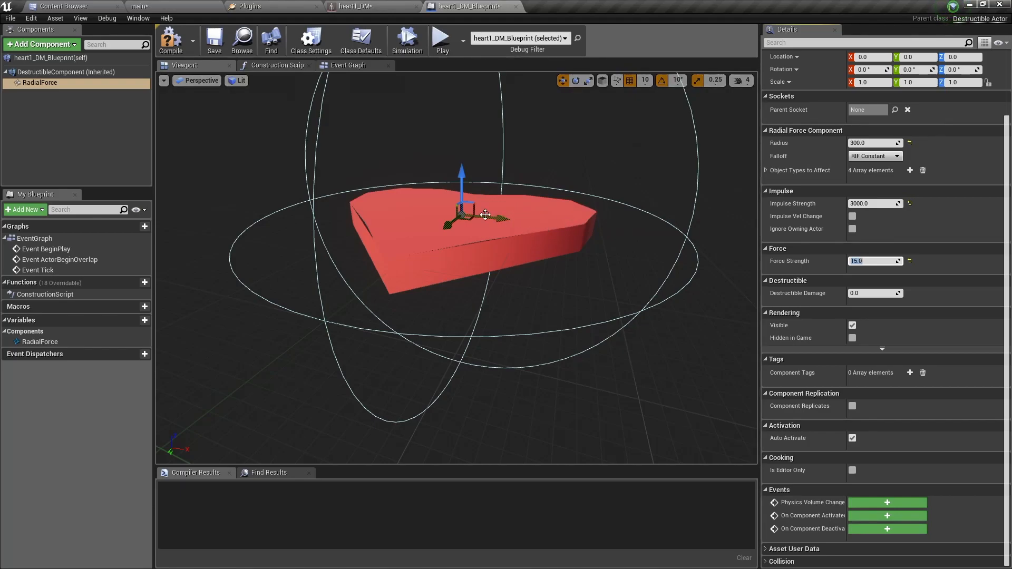
Edit the Damage Threshold in the heart1_DM destructible settings and return to heart1_DM_Blueprint.
click(364, 6)
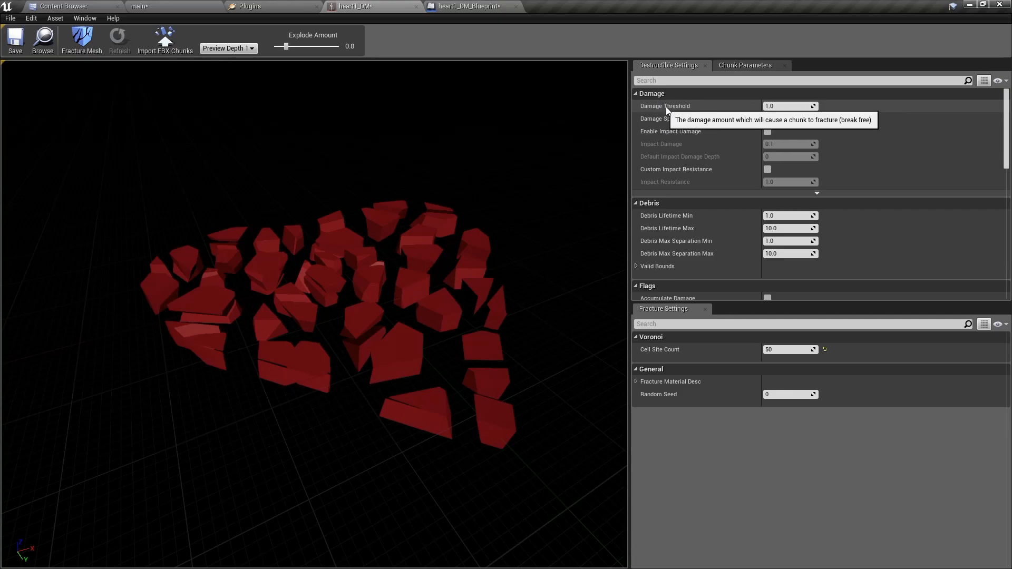
click(776, 107)
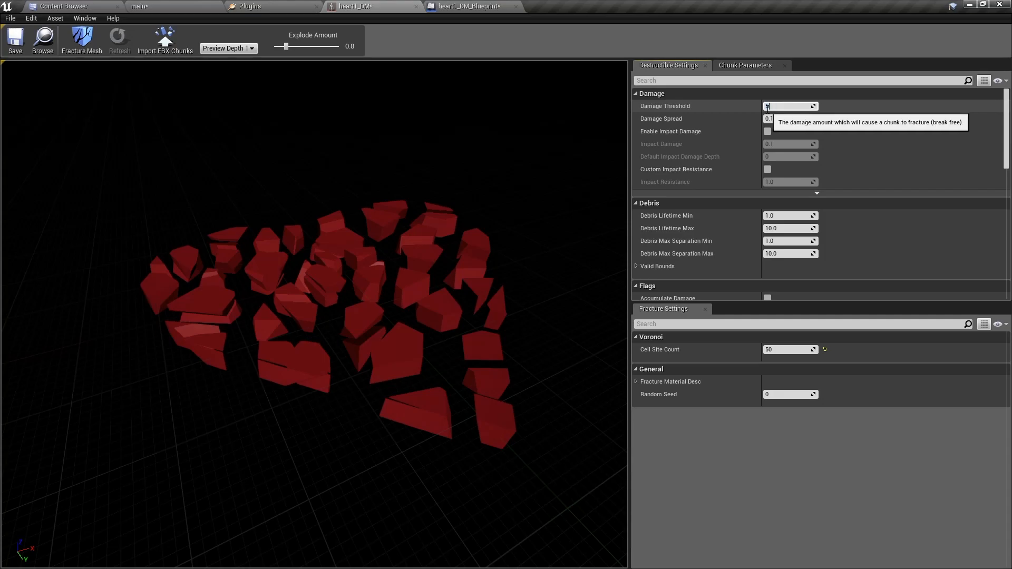
key(Return)
click(469, 6)
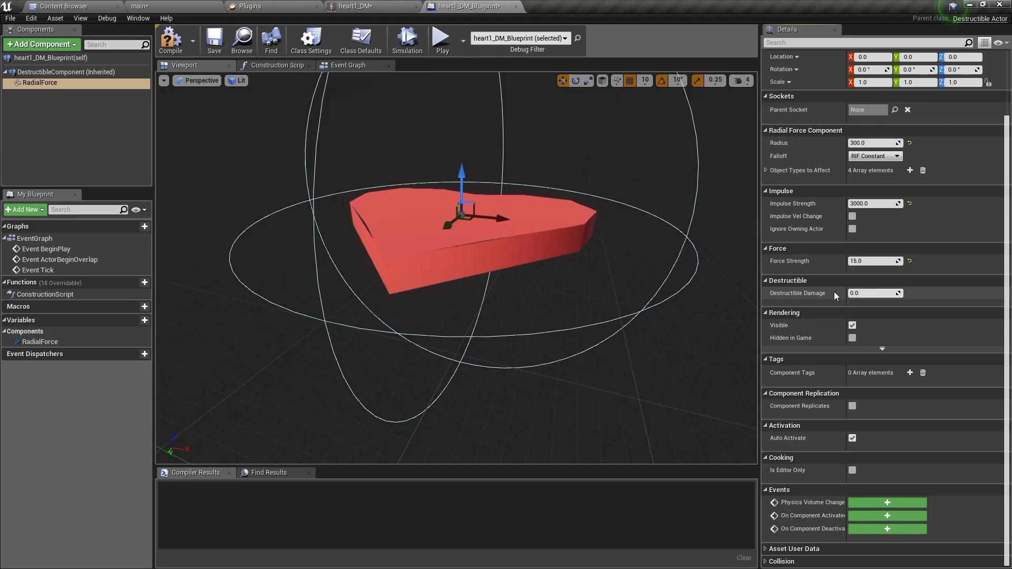
Set the RadialForce component's Destructible Damage to 6, and compile and save the Blueprint.
click(862, 294)
click(171, 40)
click(215, 42)
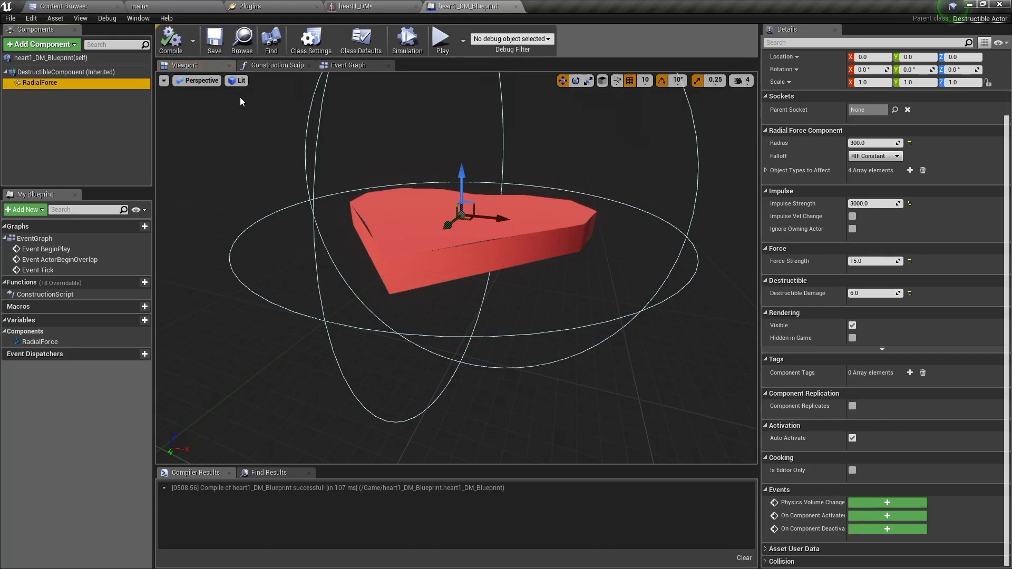
Add an On Component Hit event for the DestructibleComponent and save the Blueprint.
click(467, 255)
scroll(867, 325, down, 5)
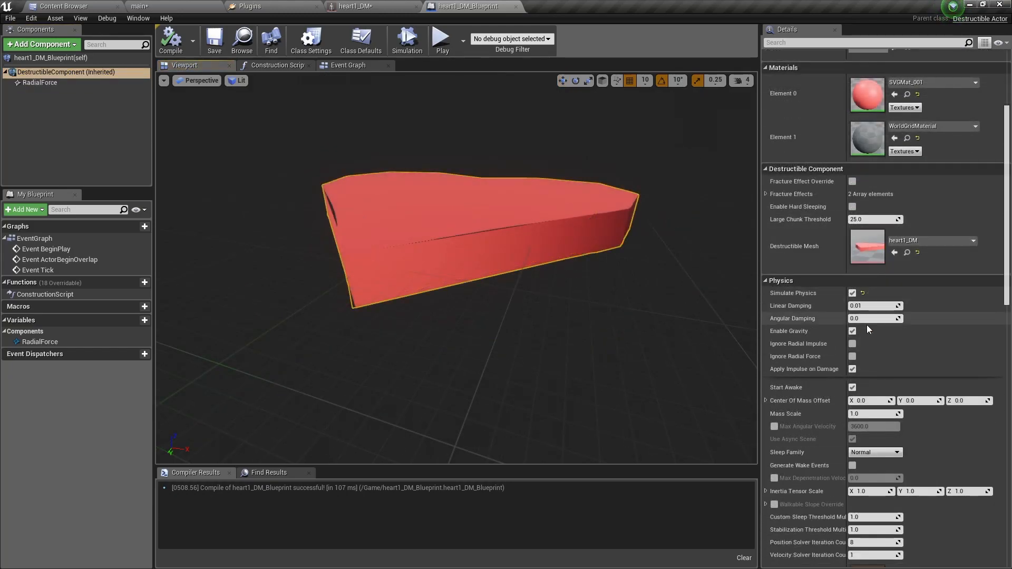
scroll(867, 324, down, 10)
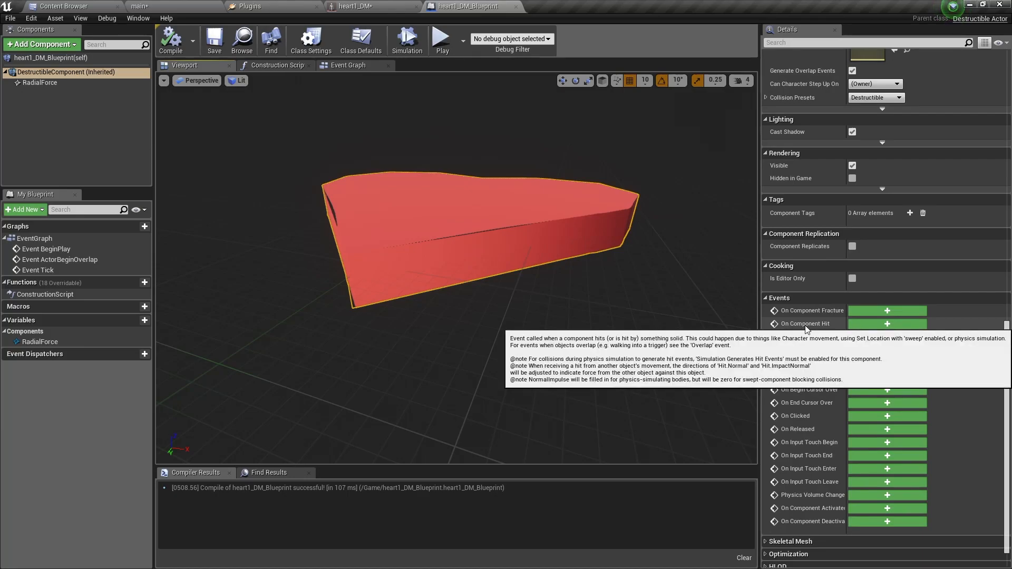
click(866, 325)
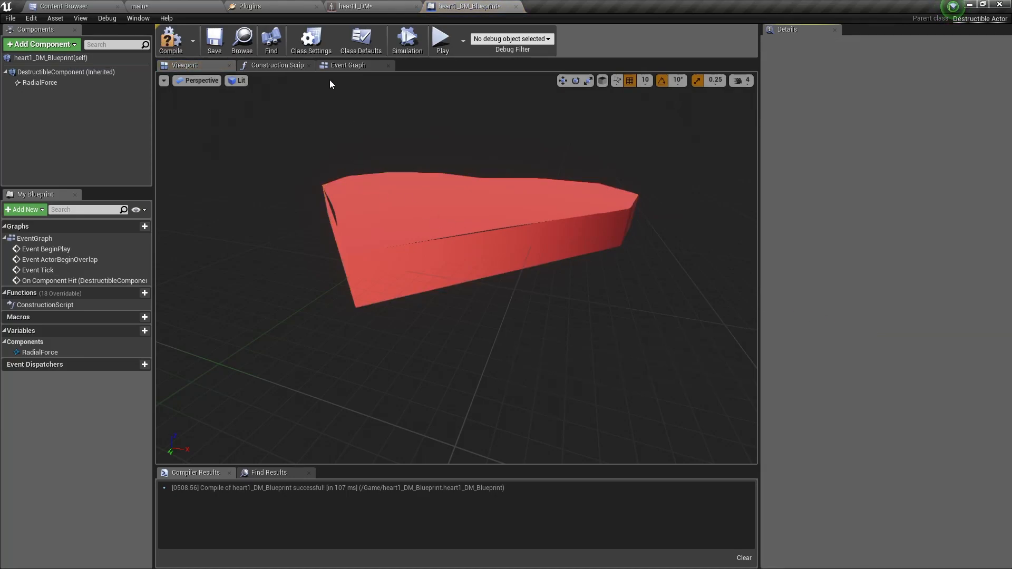
key(ctrl+s)
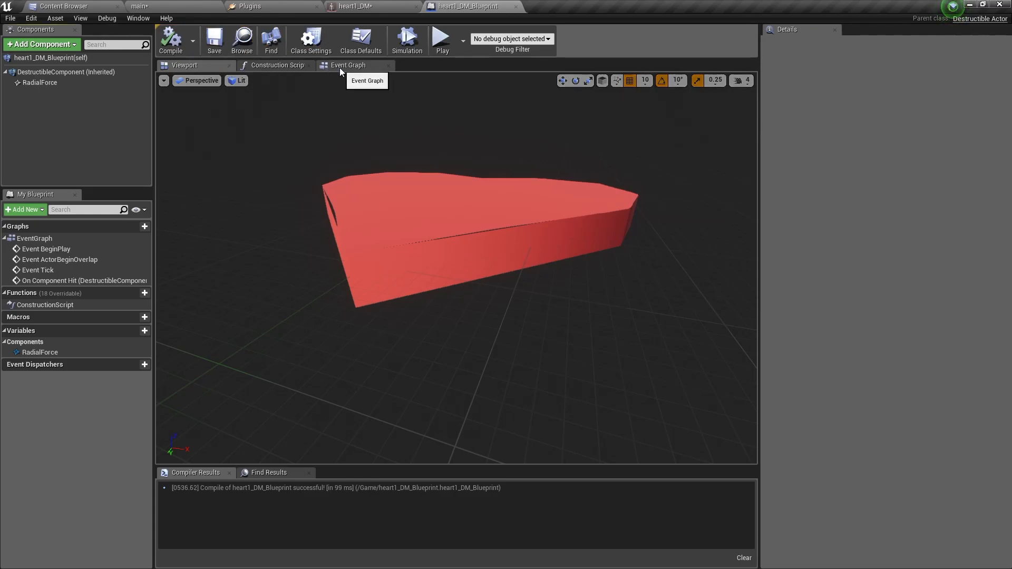
In the Event Graph, connect a DoOnce node to the execution output of On Component Hit.
click(340, 68)
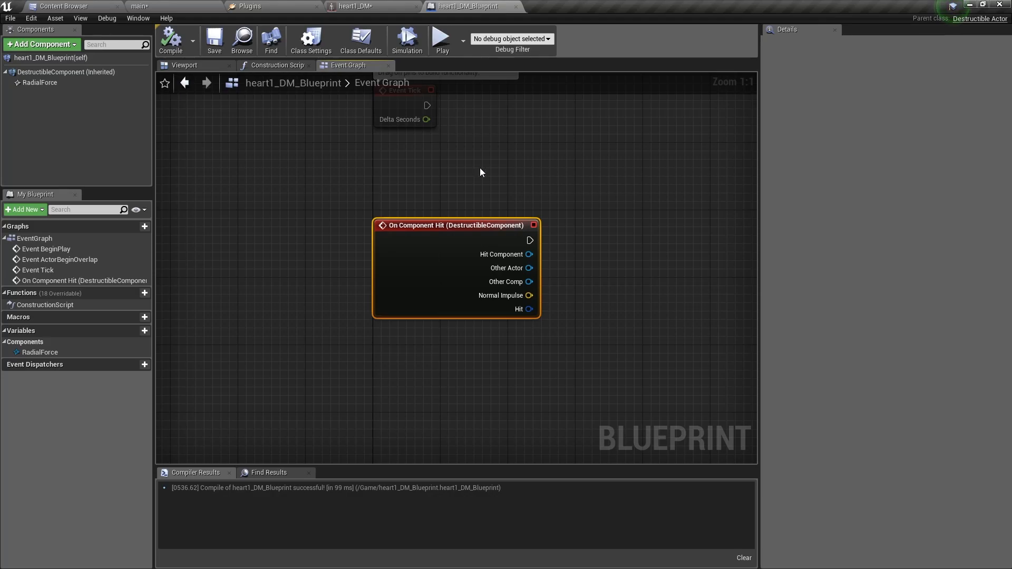
right_drag(606, 178, 472, 170)
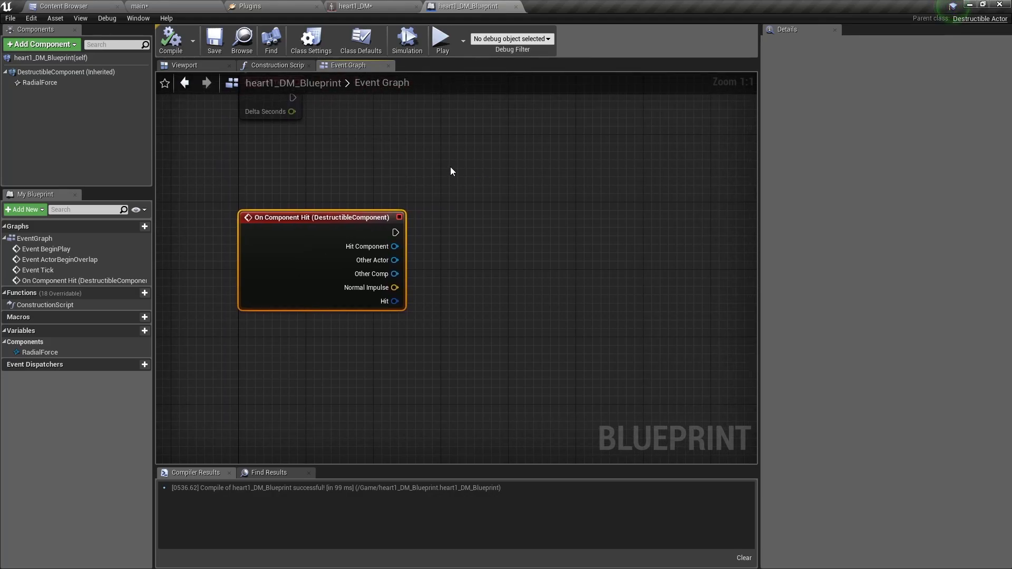
drag(394, 231, 451, 233)
text(do o)
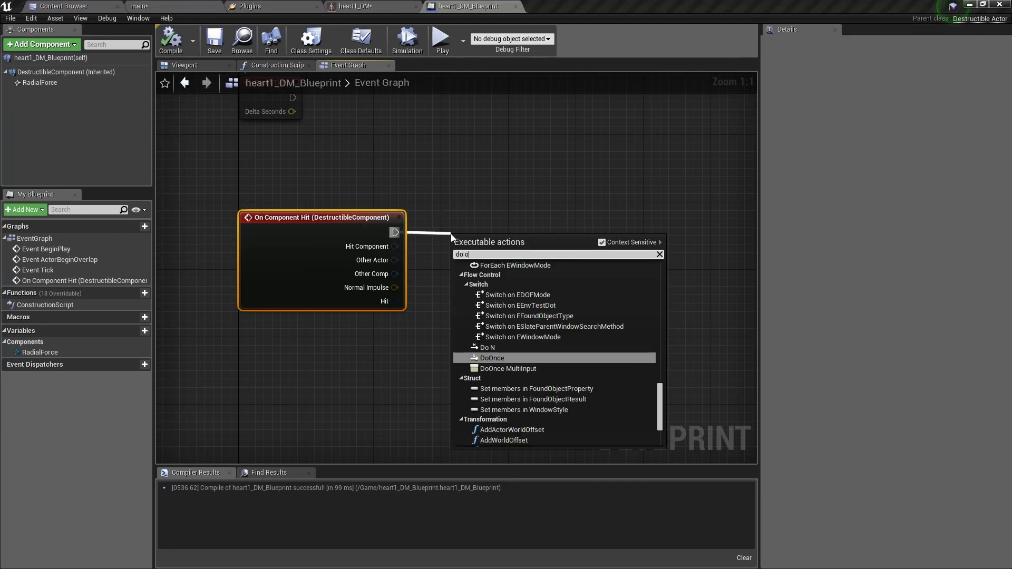
text(n)
click(492, 359)
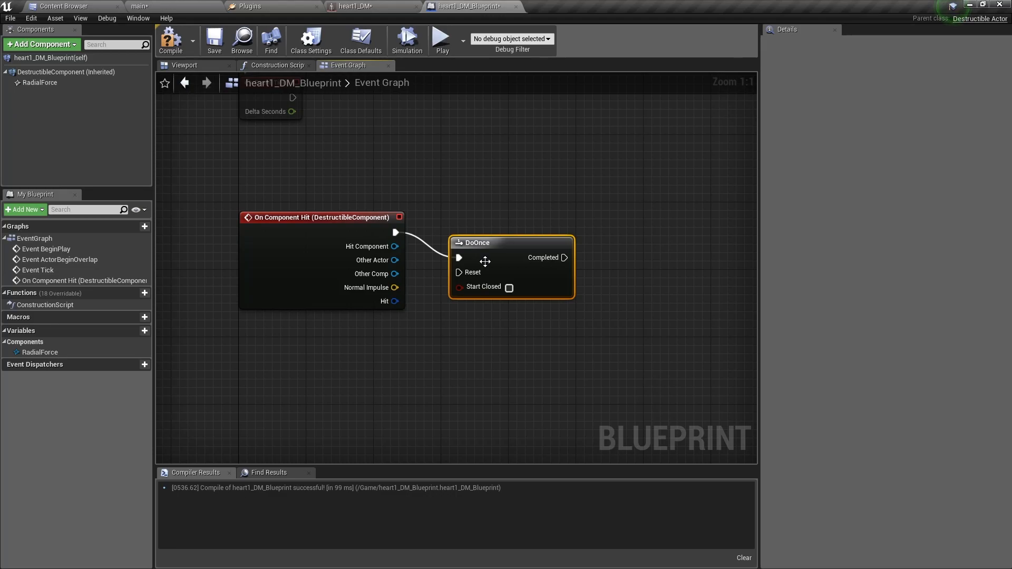
right_drag(436, 310, 413, 298)
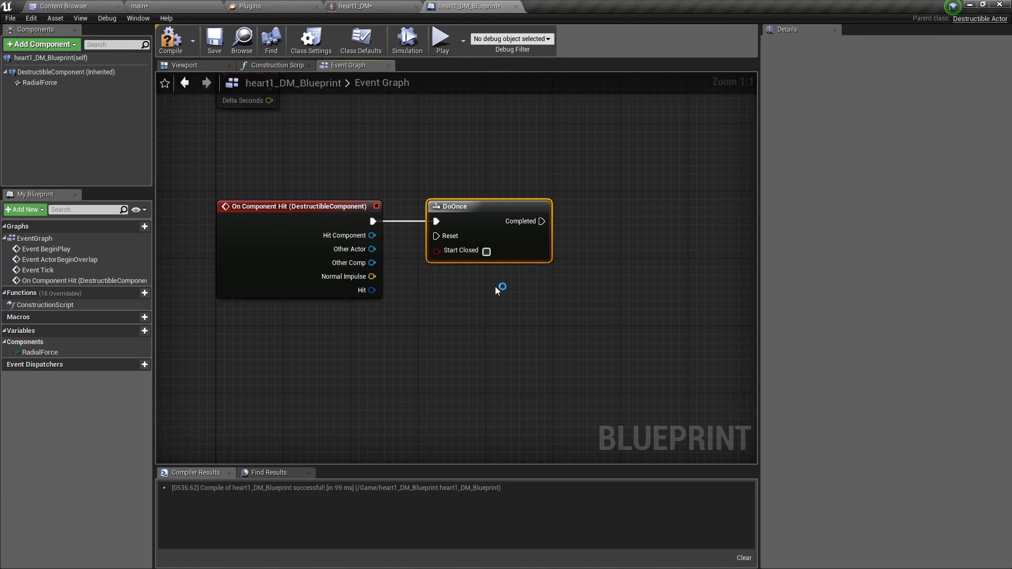
Add a Fire Impulse node targeting RadialForce, run it from DoOnce's Completed output, and compile and save the Blueprint.
click(39, 83)
drag(40, 83, 601, 313)
text(fir)
click(657, 385)
drag(647, 327, 635, 218)
drag(542, 221, 605, 222)
click(171, 41)
click(214, 45)
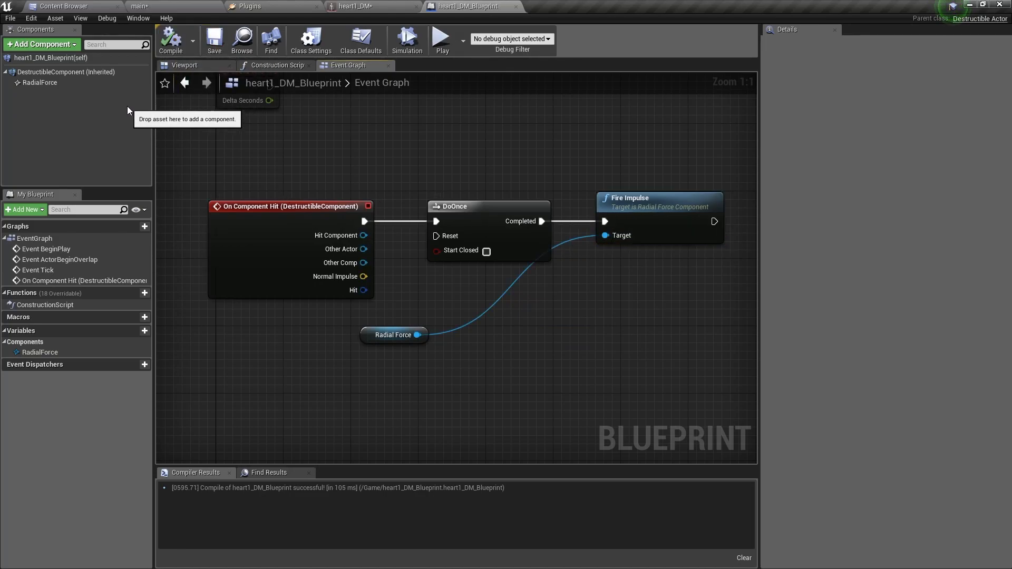
Enable Simulation Generates Hit Events on the DestructibleComponent and recompile the Blueprint.
click(77, 75)
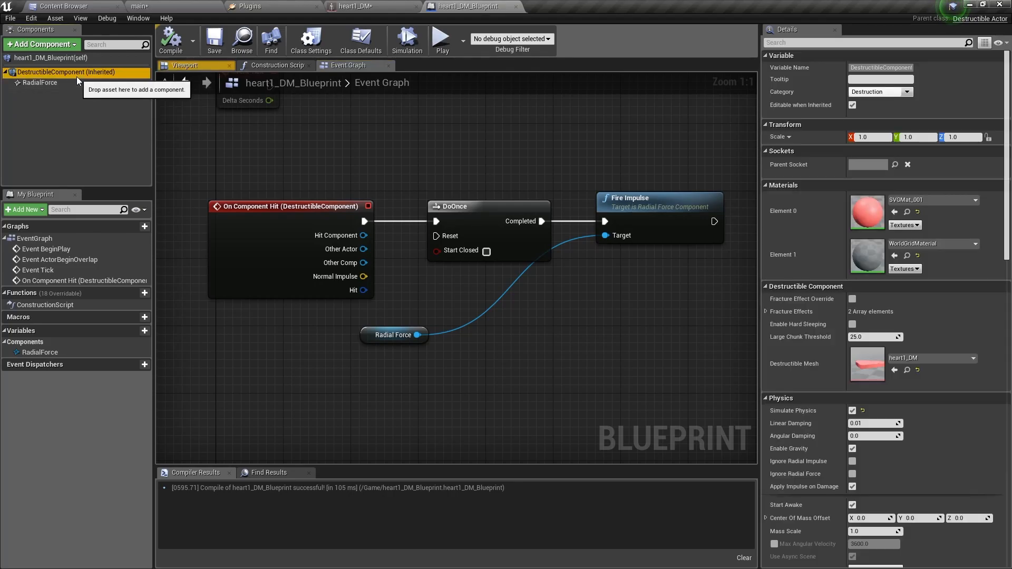
scroll(840, 362, down, 5)
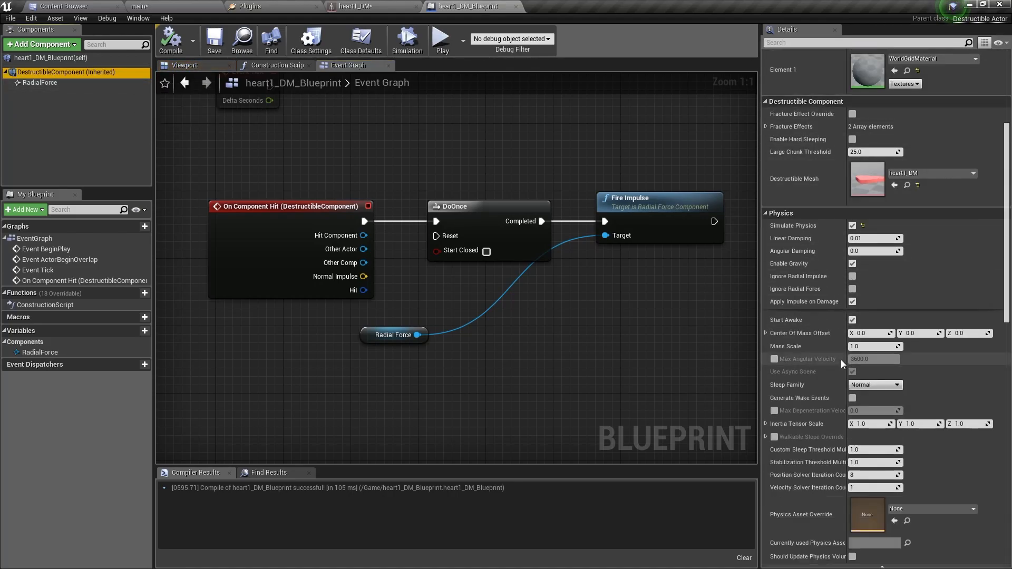
scroll(840, 360, down, 7)
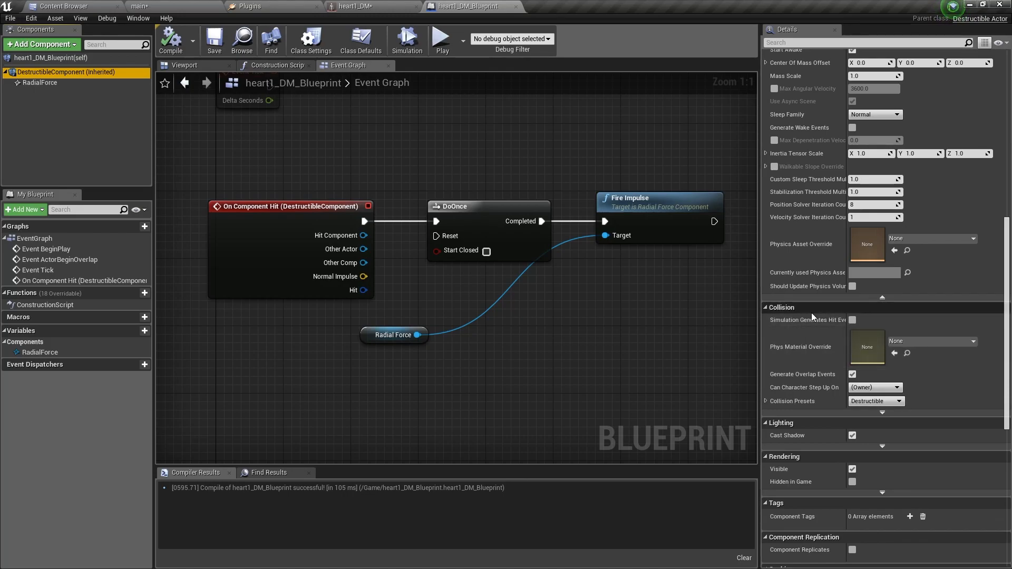
click(852, 320)
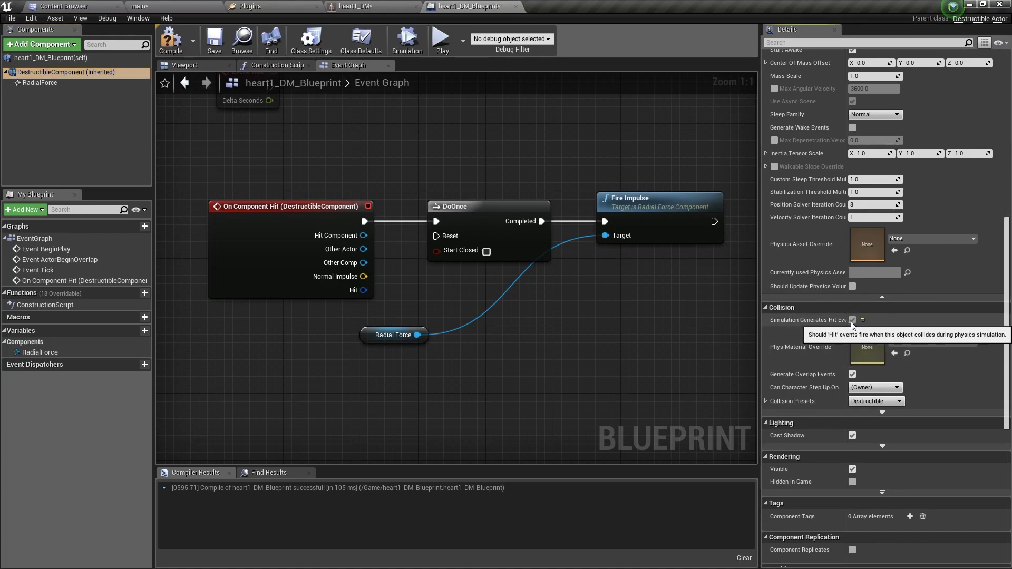
click(170, 40)
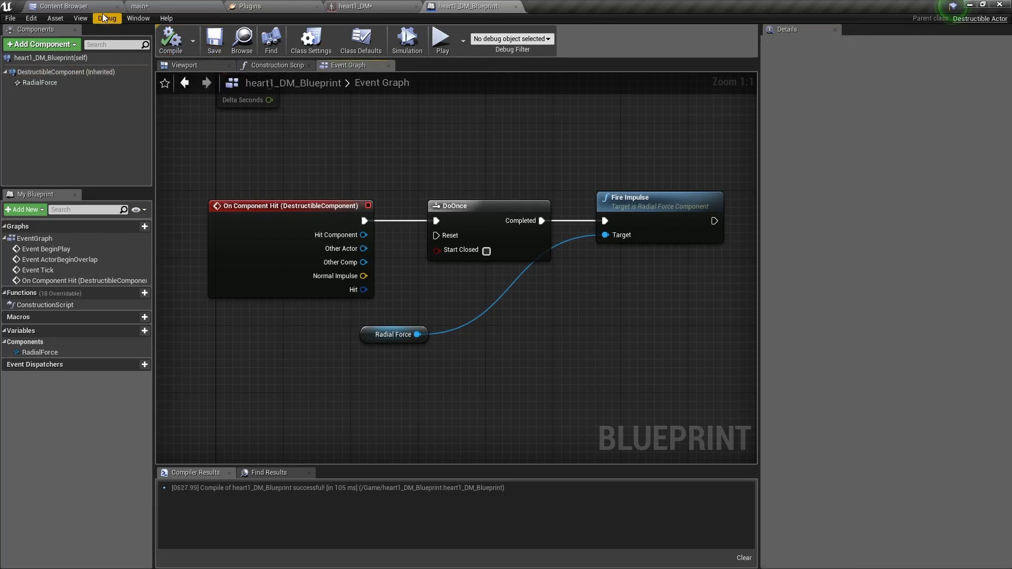
Replace the old heart in the level with a new heart1_DM_Blueprint instance, tilted and raised above the floor.
click(74, 6)
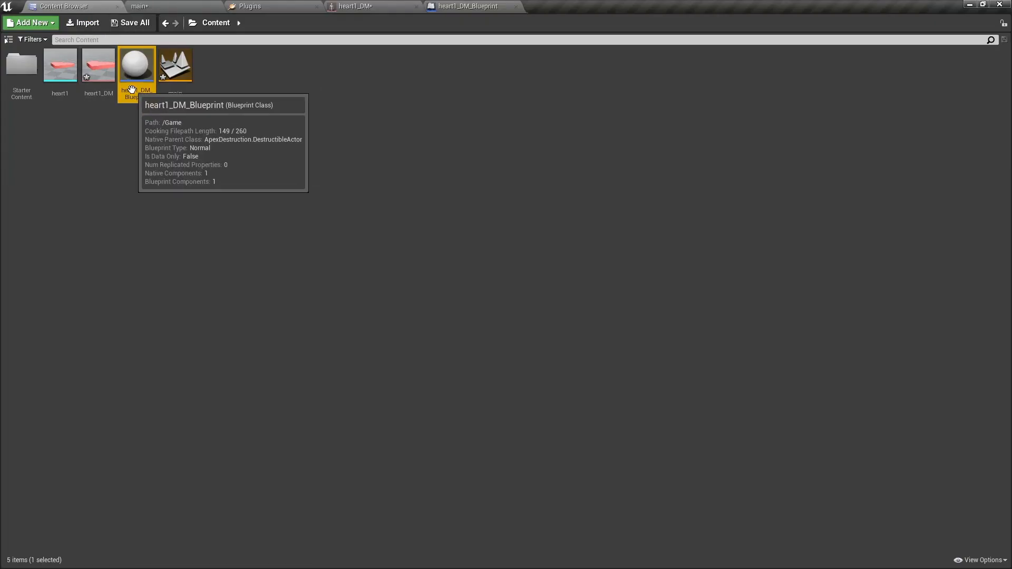
drag(136, 67, 438, 295)
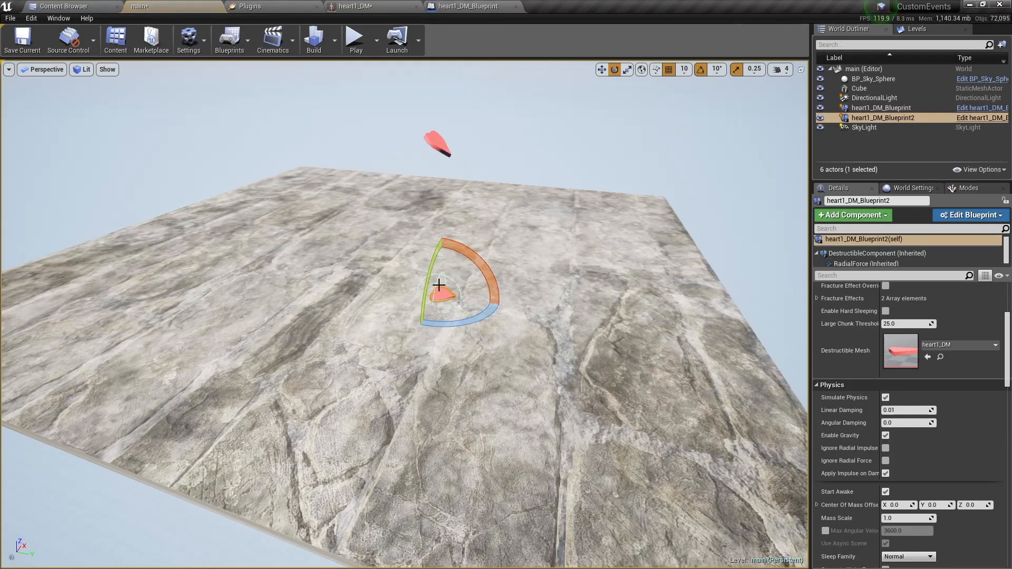
drag(471, 259, 464, 252)
key(w)
drag(440, 173, 434, 106)
key(Delete)
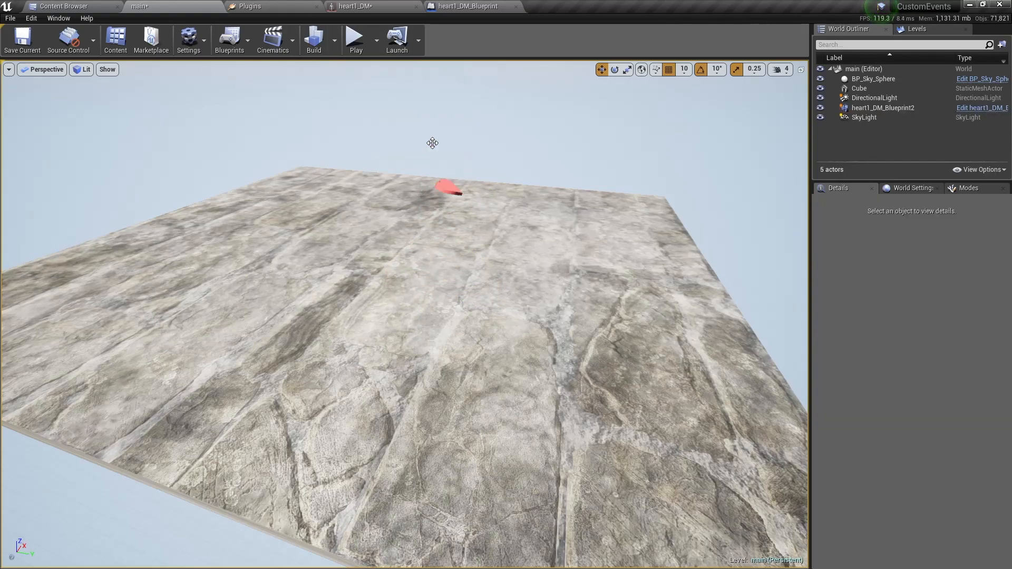
Play the level to test how the heart breaks on hitting the floor, and stop the session.
click(352, 48)
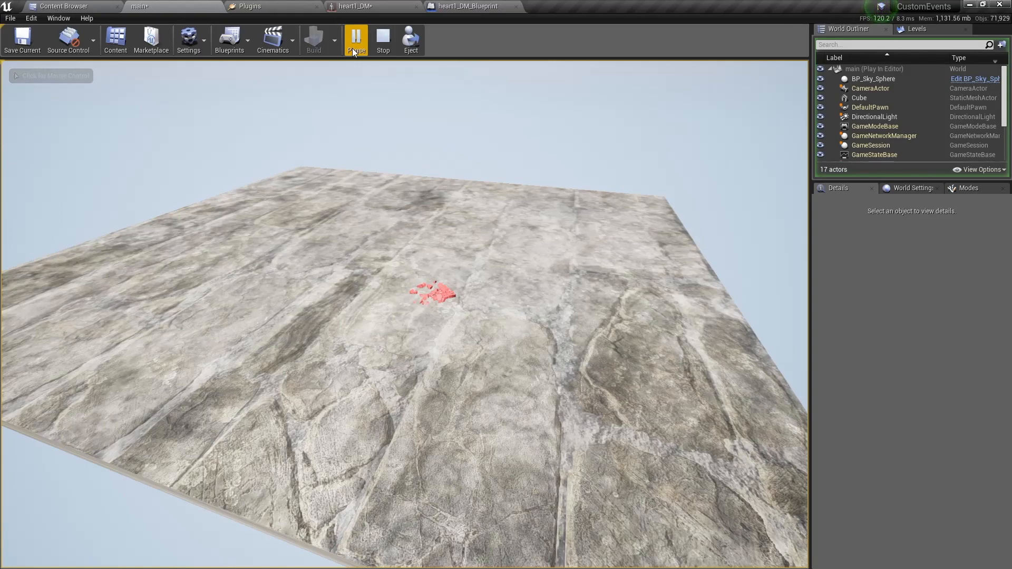
click(382, 42)
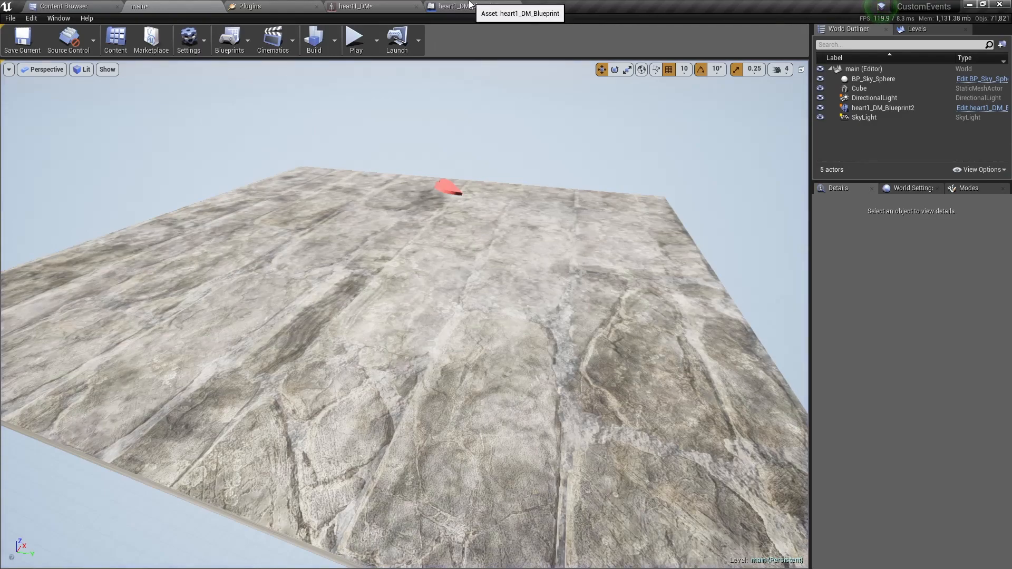
Set the RadialForce component's Impulse Strength to 5000 in heart1_DM_Blueprint and compile the Blueprint.
click(449, 7)
click(39, 83)
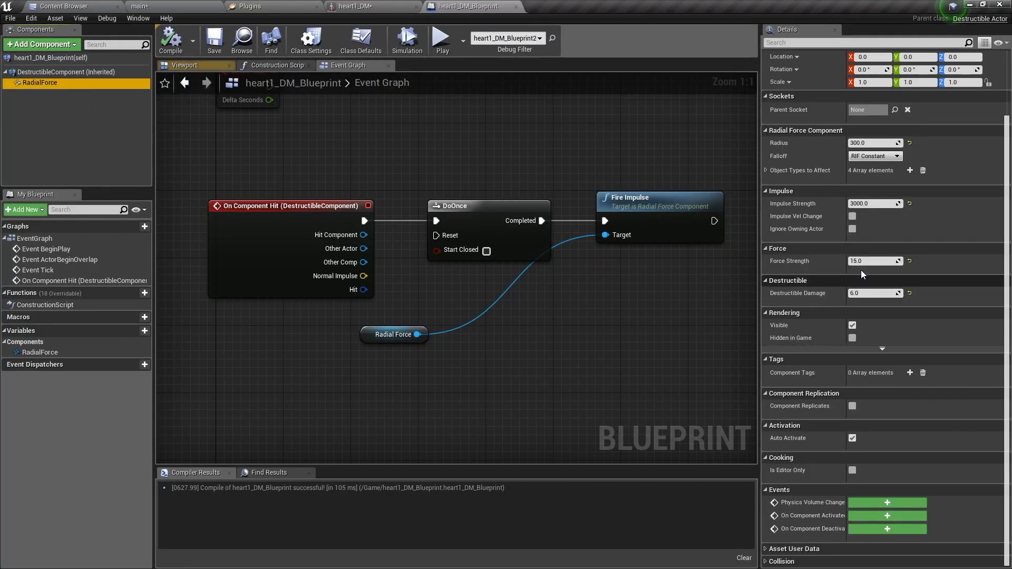
click(869, 204)
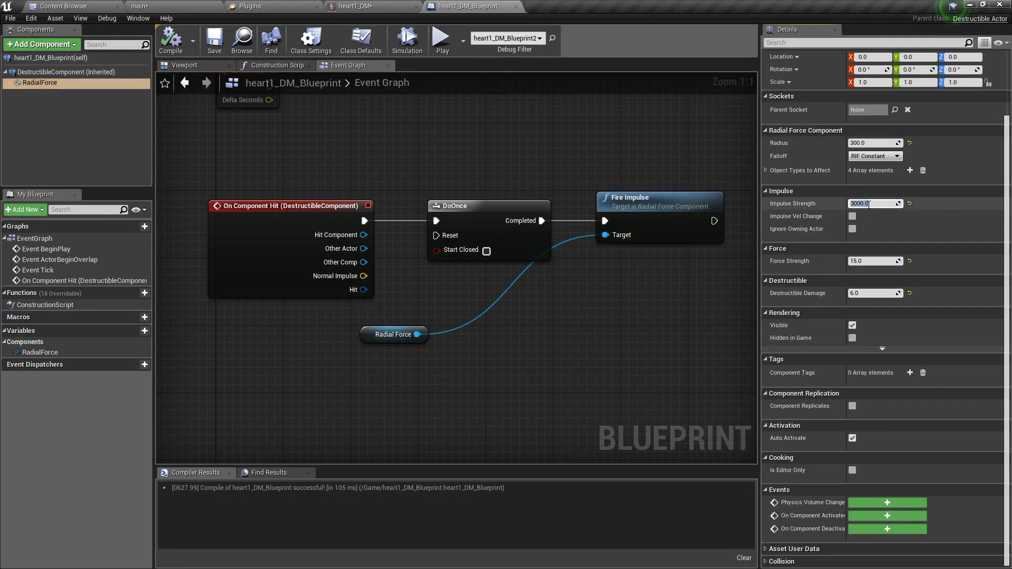
text(500)
click(171, 40)
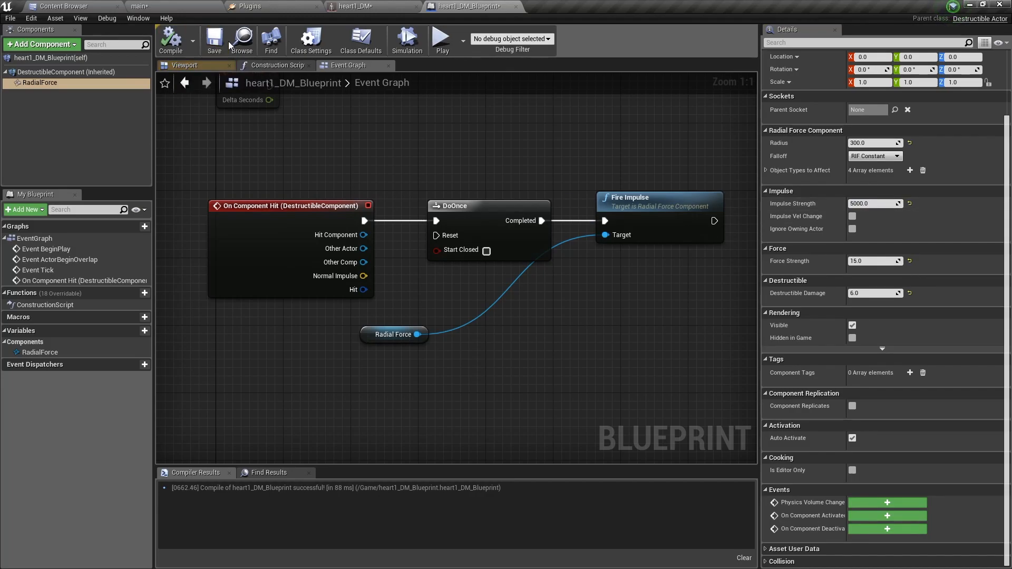
Play the main level to test how the heart shatters with the 5000 impulse, and stop the session.
click(176, 6)
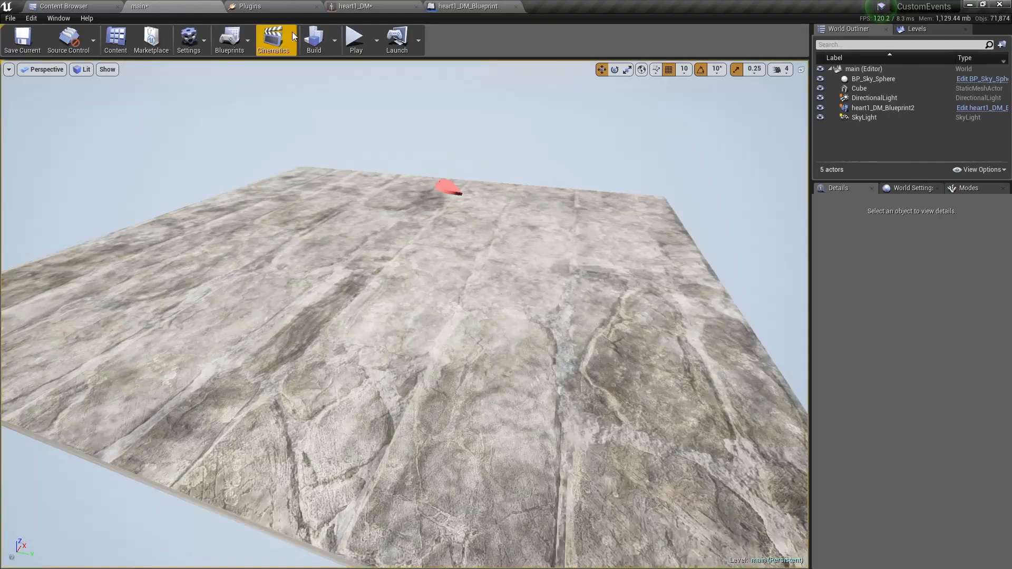
click(353, 47)
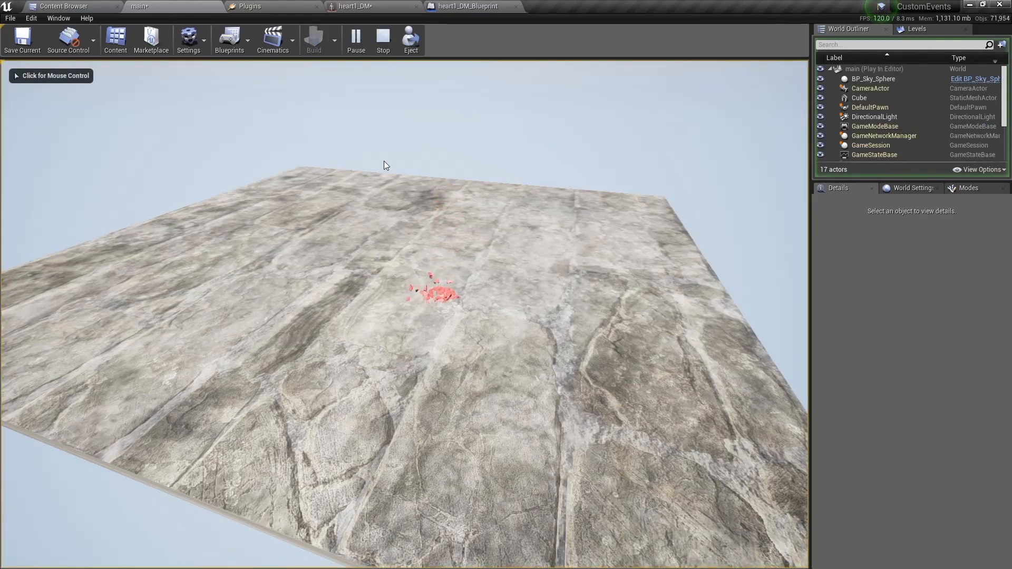
key(Escape)
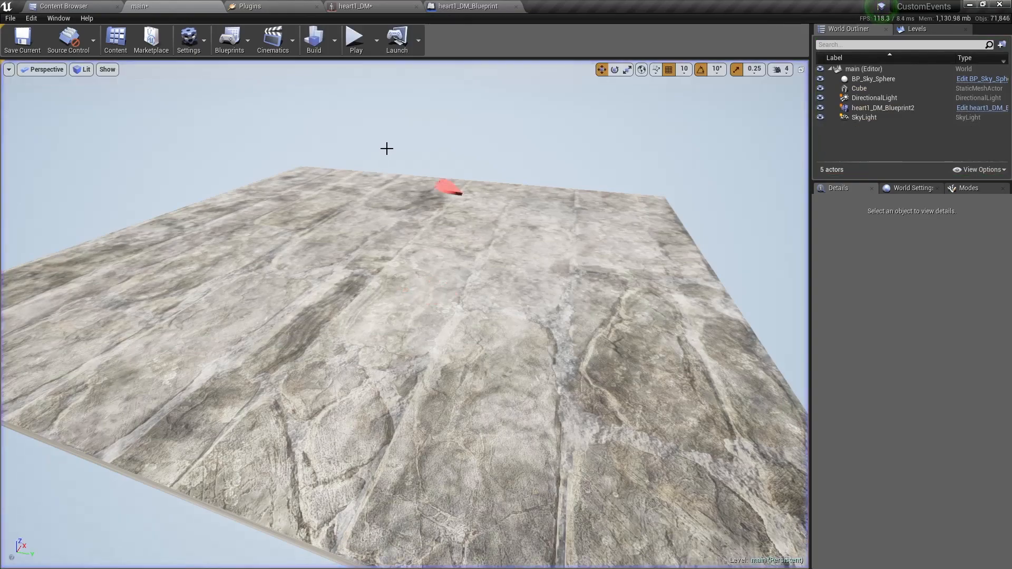
Set the RadialForce component's Impulse Strength to 20000 in heart1_DM_Blueprint, and compile and save the Blueprint.
click(471, 6)
click(124, 85)
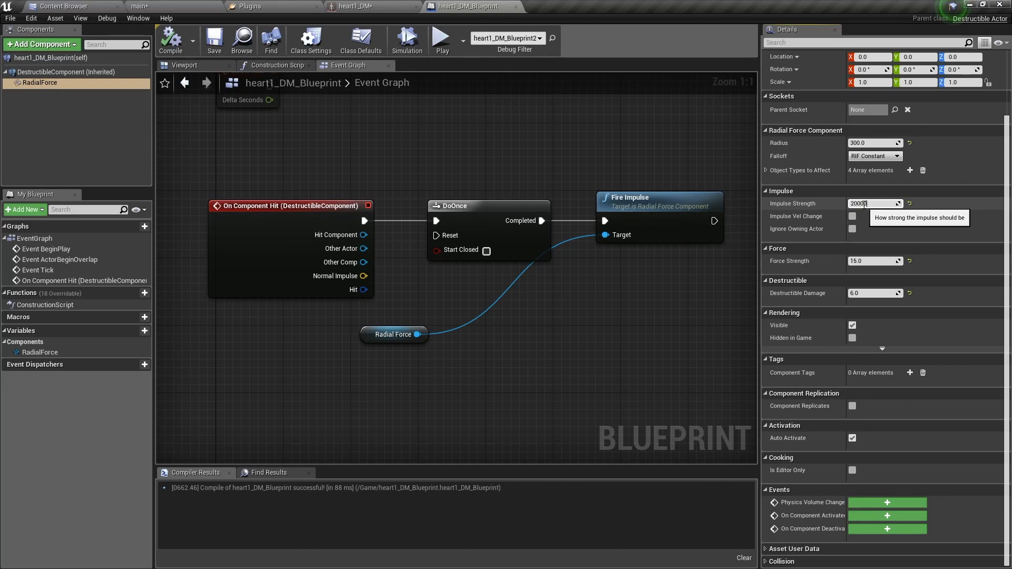
key(Return)
click(172, 40)
click(214, 40)
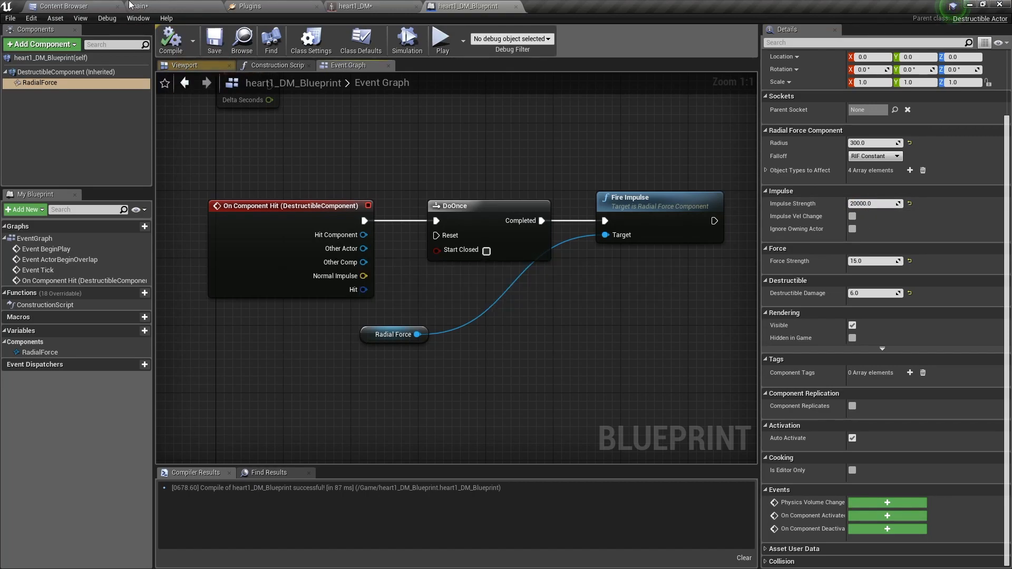
Play the main level again to check how far the 20000 impulse scatters the heart pieces, and end the session.
click(182, 7)
click(355, 38)
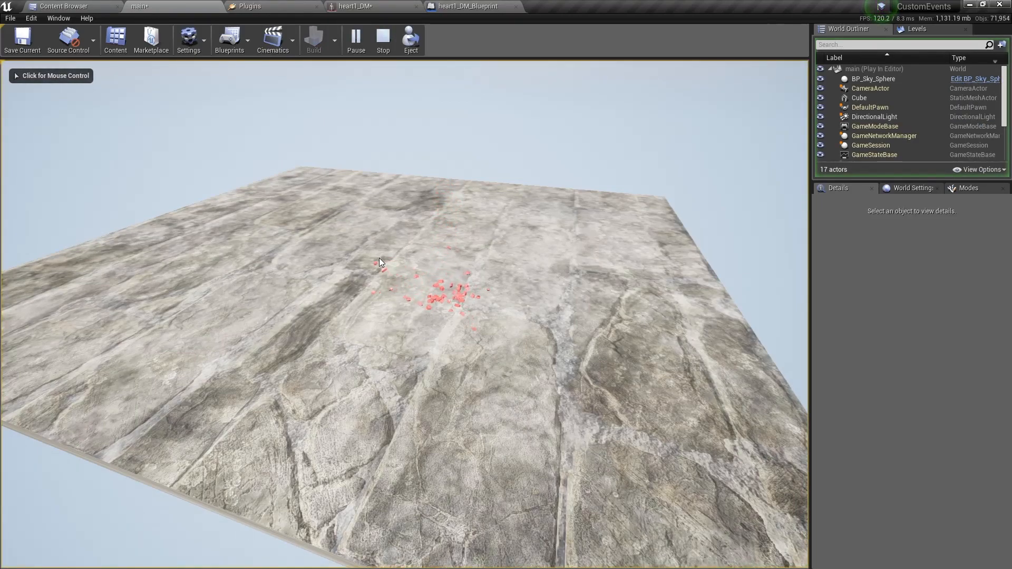
key(Escape)
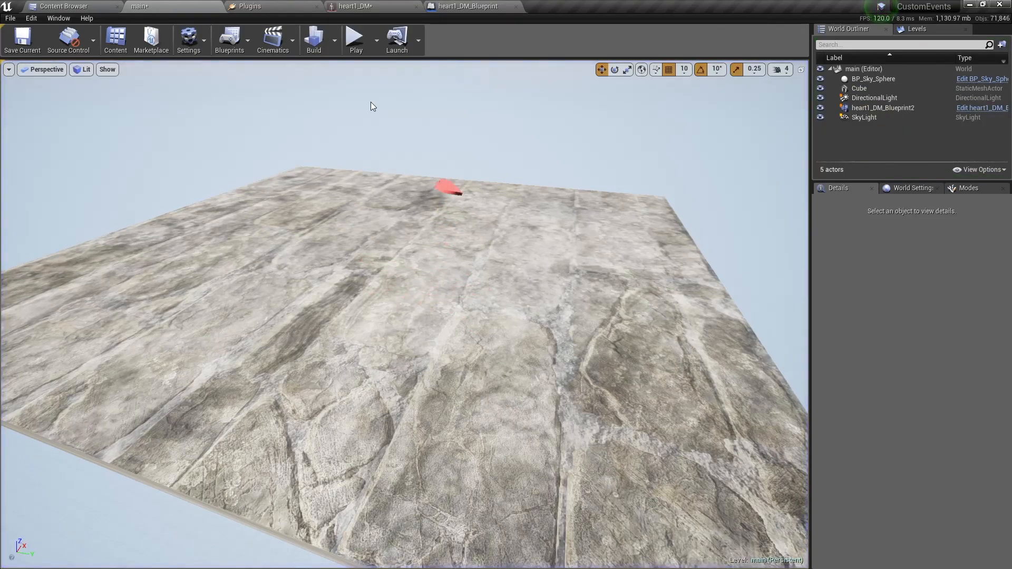
Review the heart Blueprint's 3D preview, the Create Destructible Mesh option for heart1, and the fractured heart1_DM mesh.
click(446, 6)
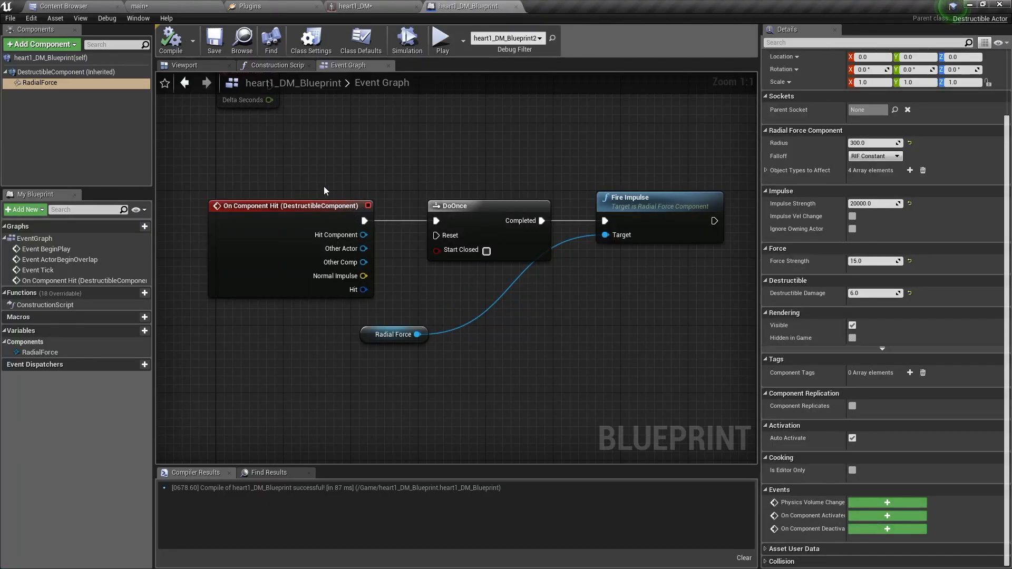
click(185, 65)
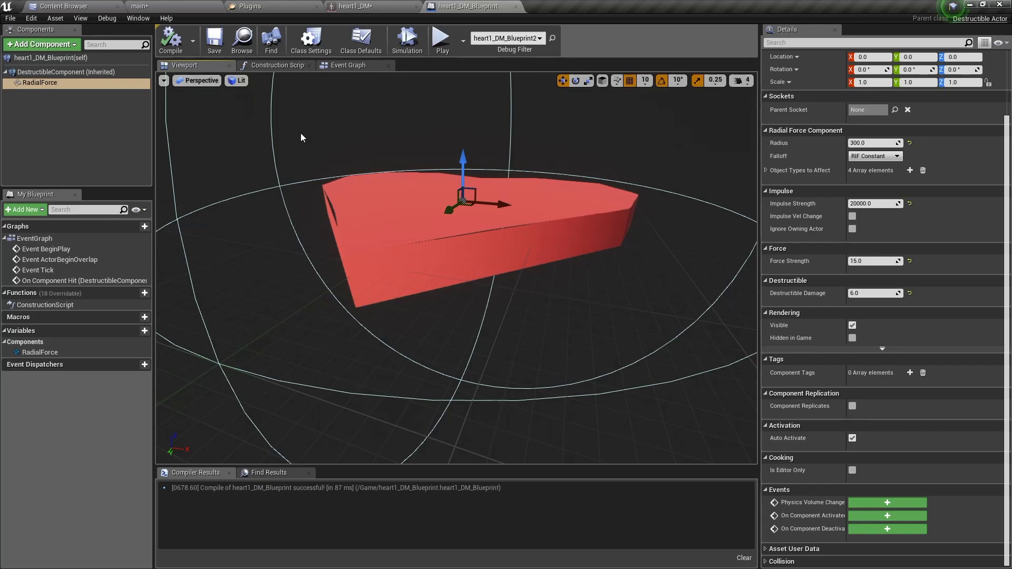
click(68, 7)
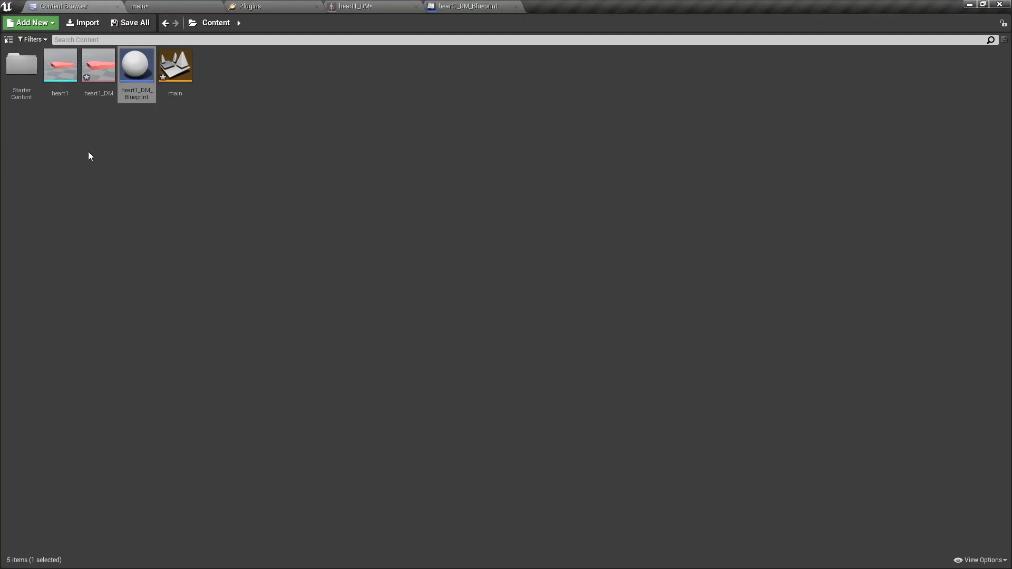
right_click(60, 76)
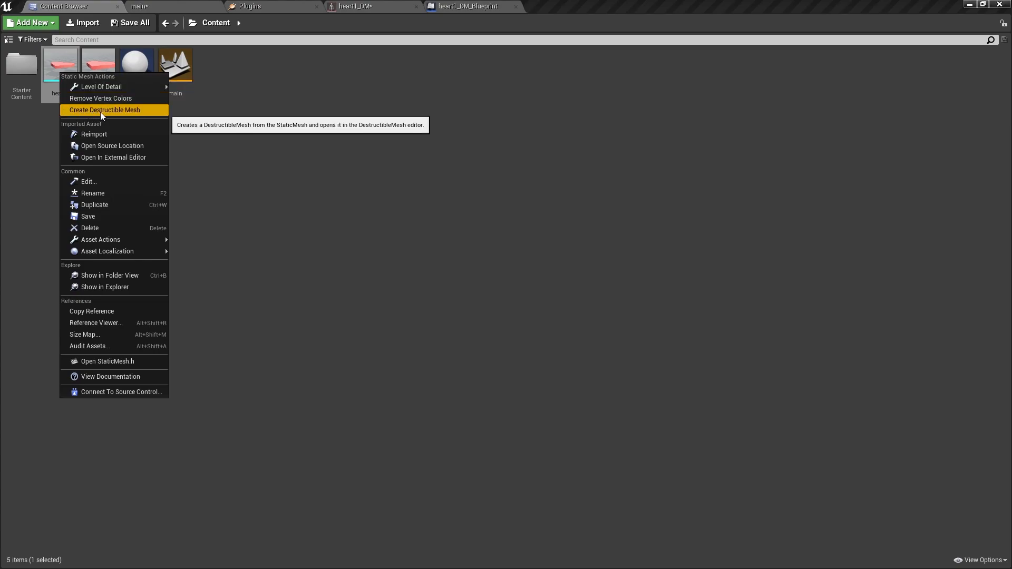
click(385, 226)
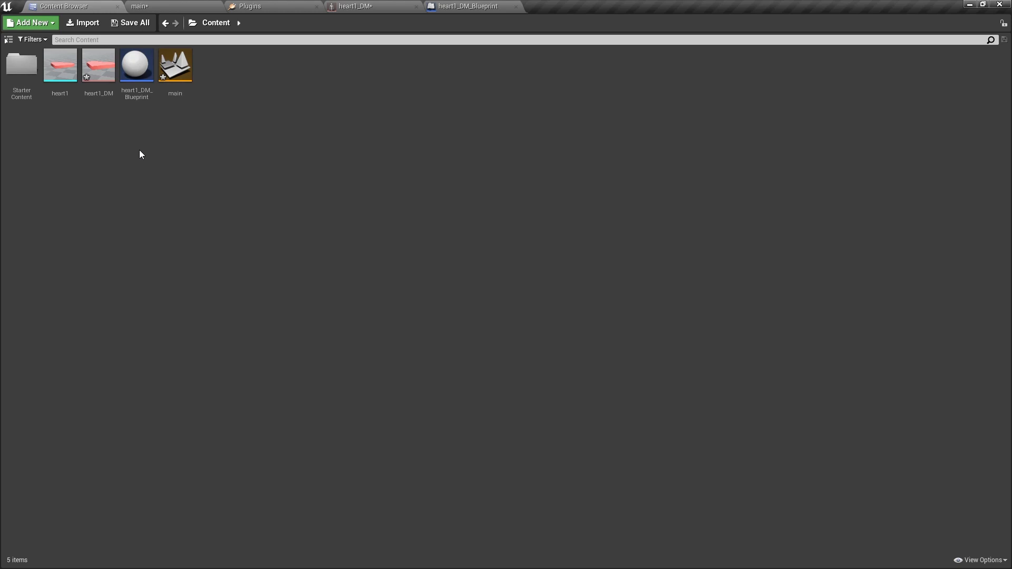
click(383, 6)
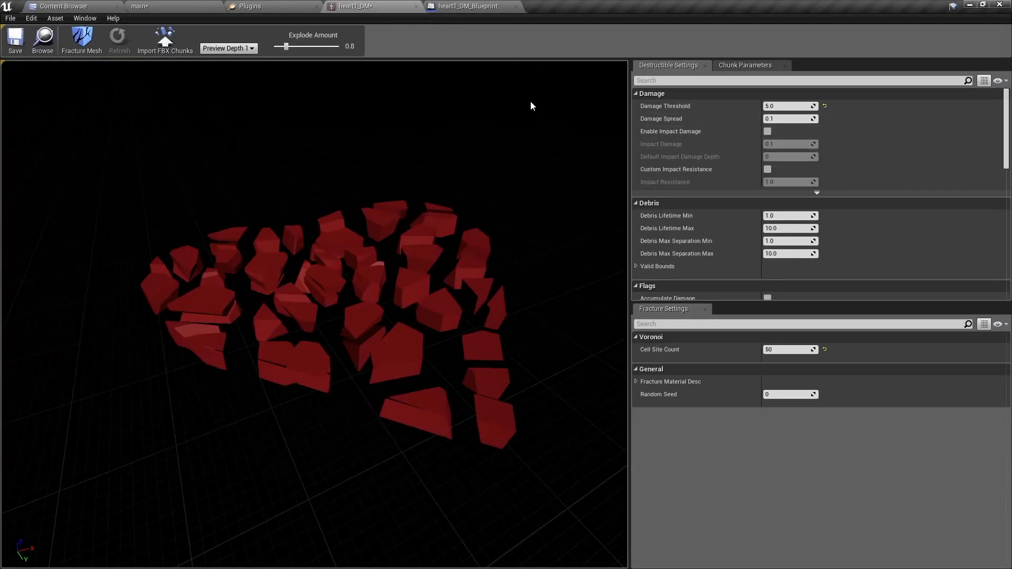
Return to heart1_DM_Blueprint, select its RadialForce component, and save.
click(470, 6)
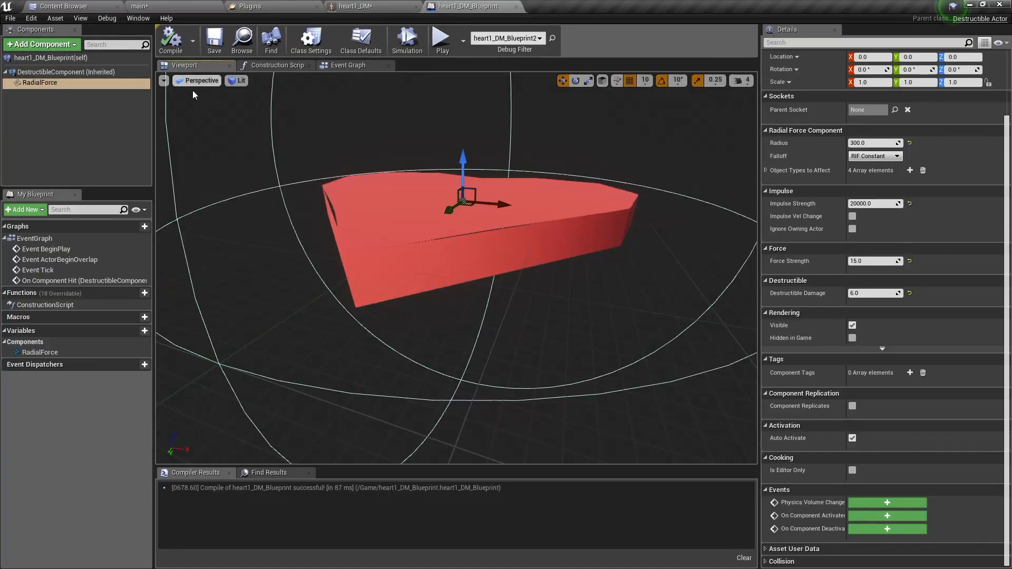
click(91, 86)
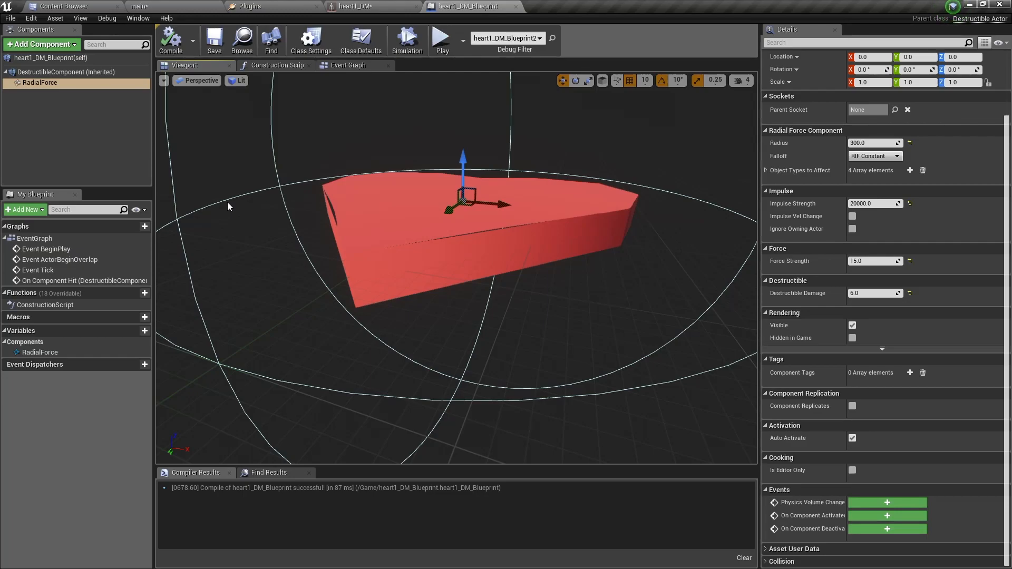
key(ctrl+s)
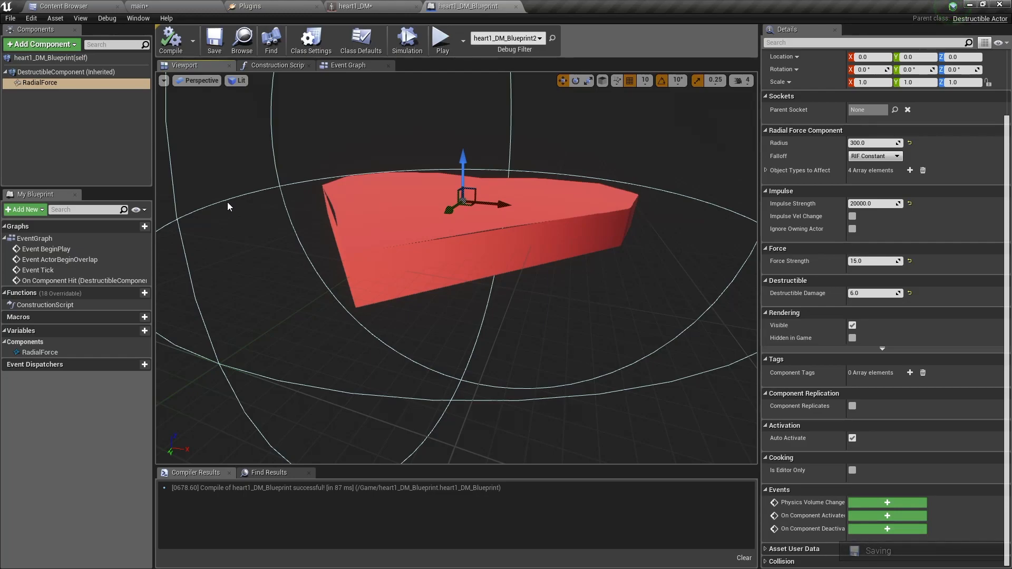